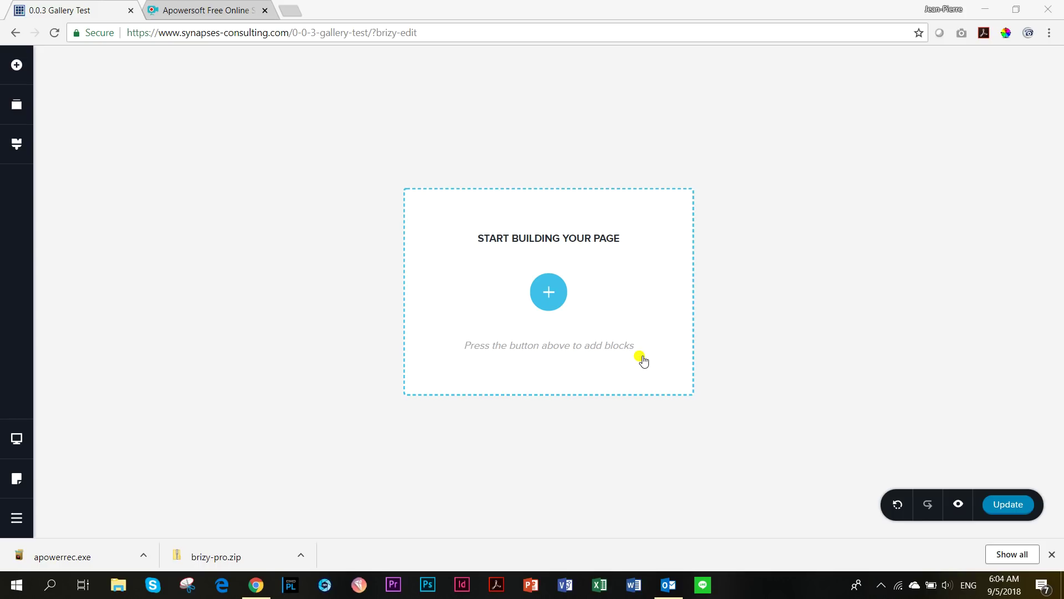
Add a blank block to the page and delete its default two-column row
click(1052, 555)
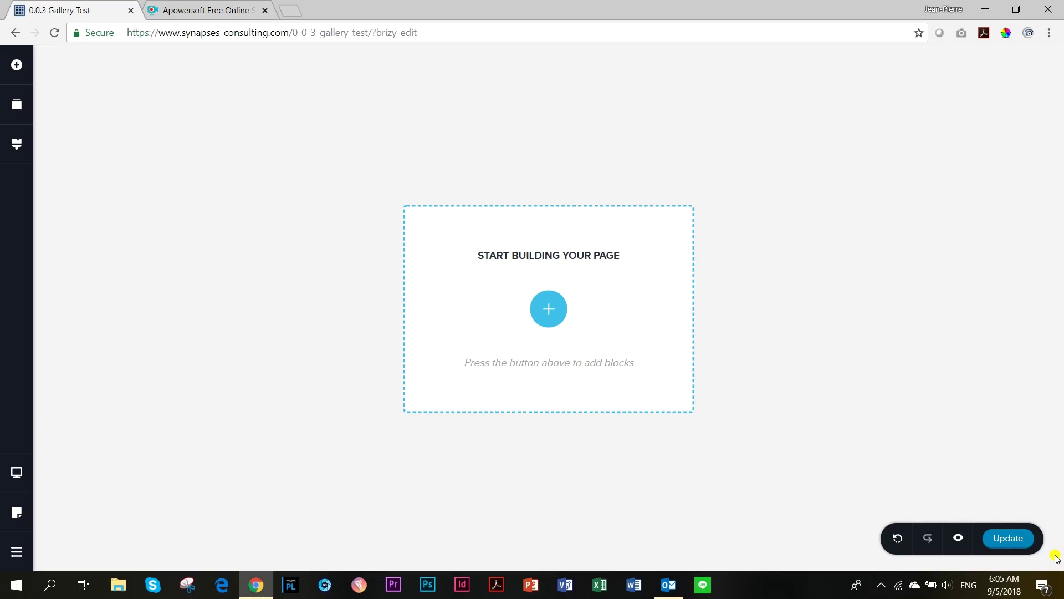
click(17, 62)
drag(83, 124, 82, 103)
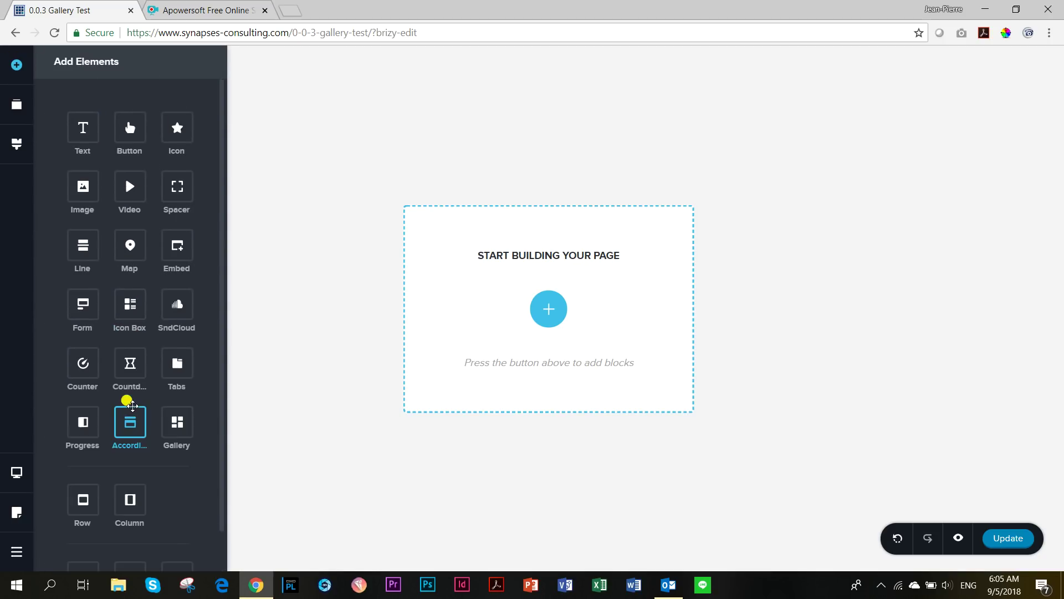
click(333, 348)
click(560, 312)
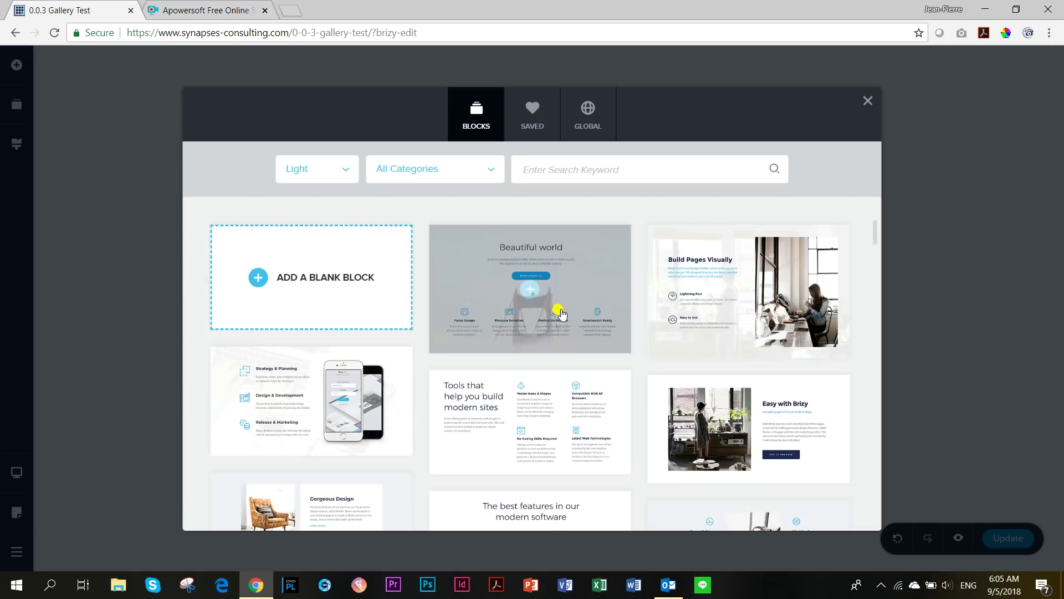
click(304, 284)
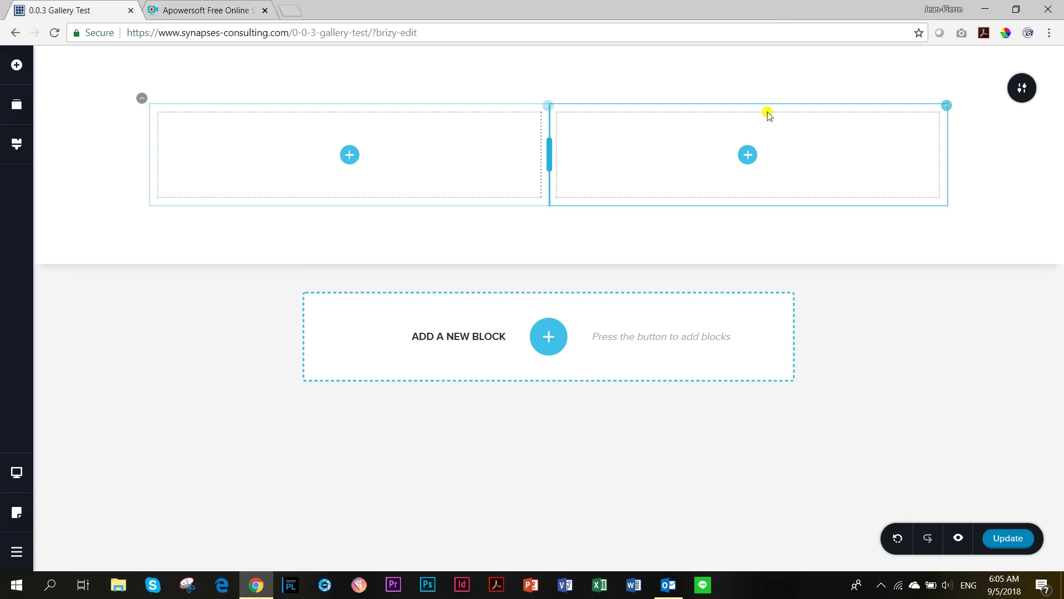
click(204, 100)
click(200, 68)
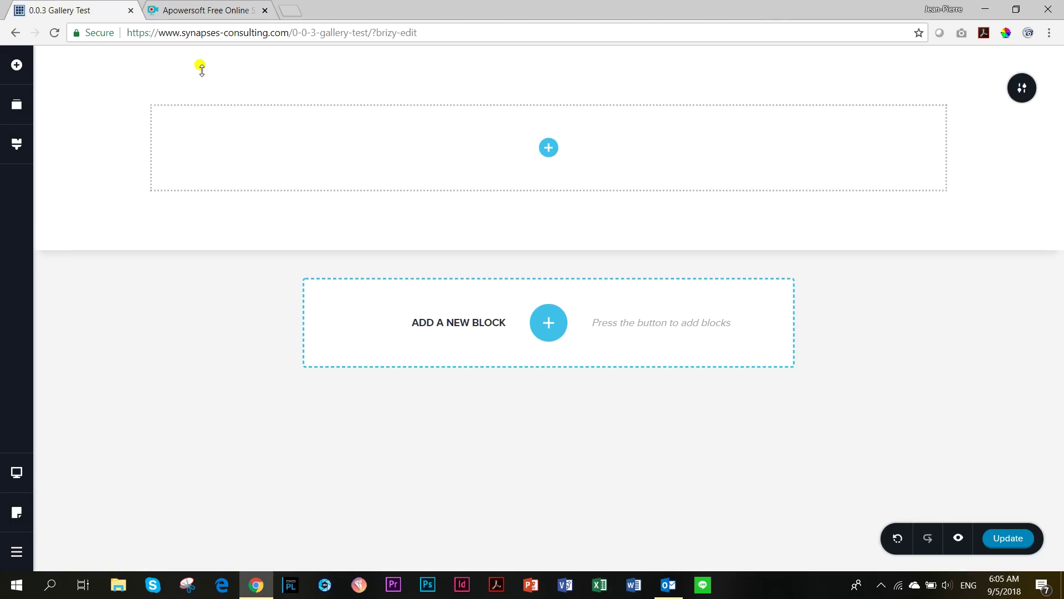
Add a Column element to the blank block and delete the extra right-hand column
click(17, 65)
drag(129, 501, 540, 160)
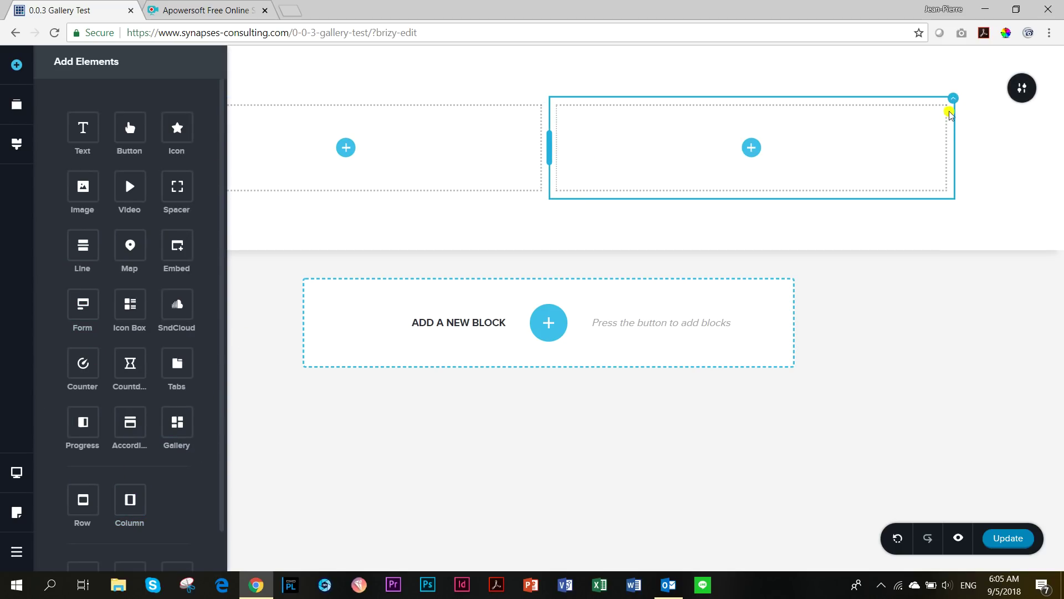
click(951, 100)
click(1025, 70)
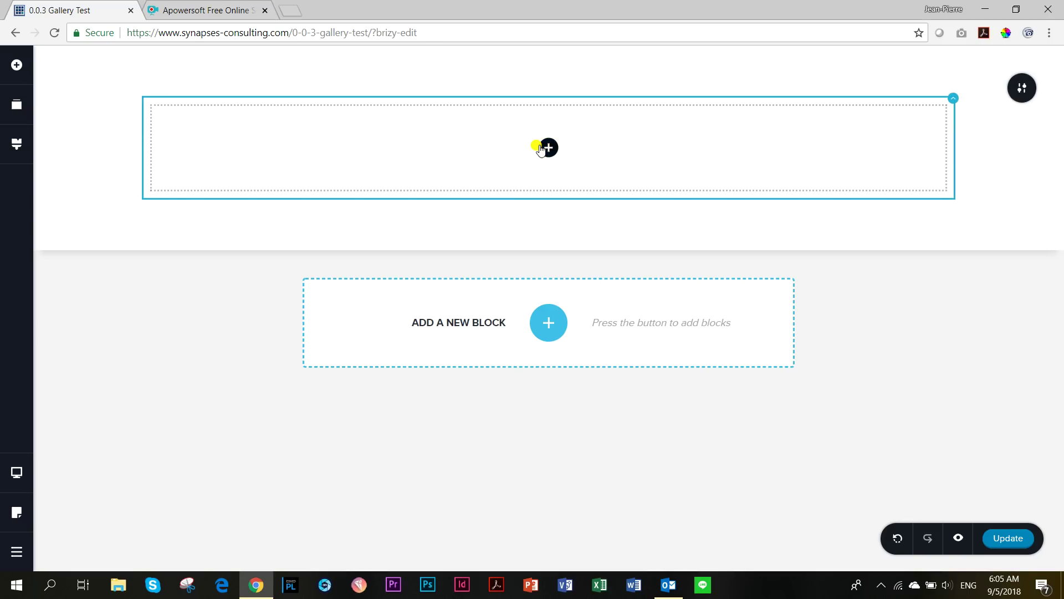
Place a Gallery element inside the empty full-width column
click(17, 66)
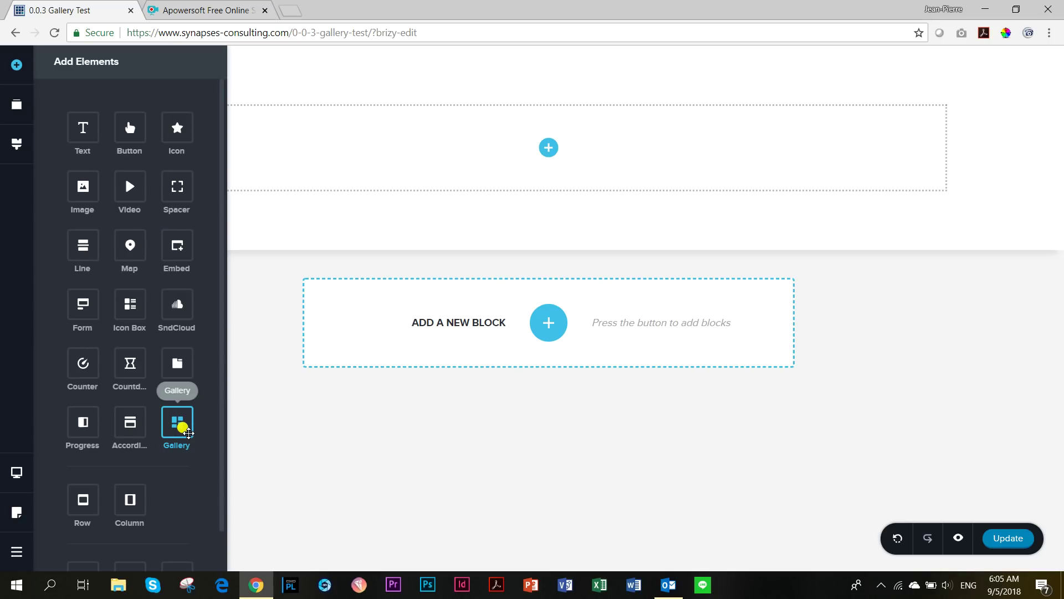
drag(188, 433, 542, 159)
click(416, 230)
click(594, 220)
Fill the left gallery placeholder with the media library photo of people writing at a table beside a laptop
click(415, 225)
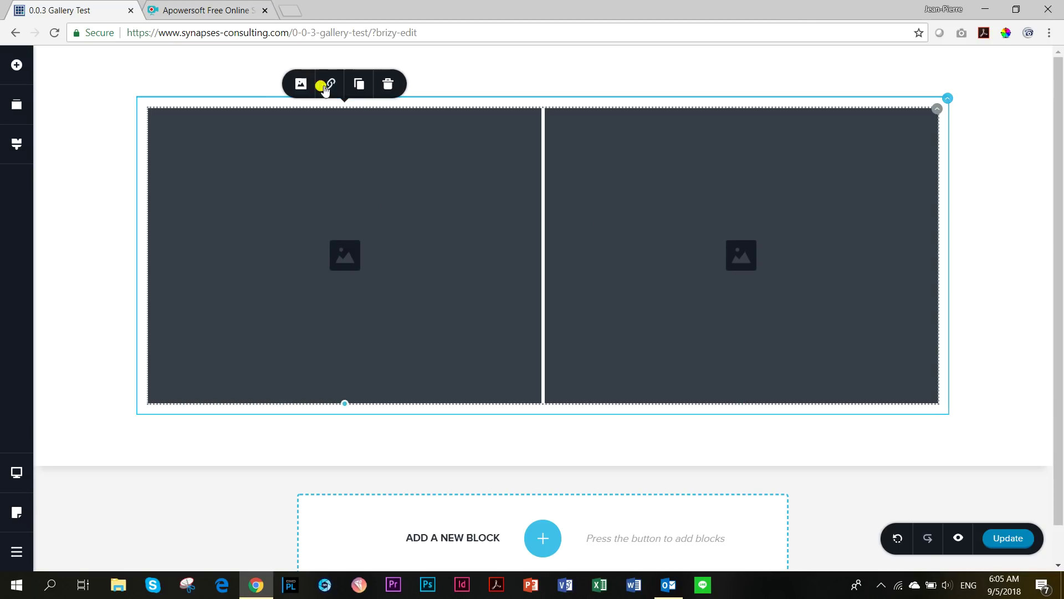
click(299, 87)
click(296, 147)
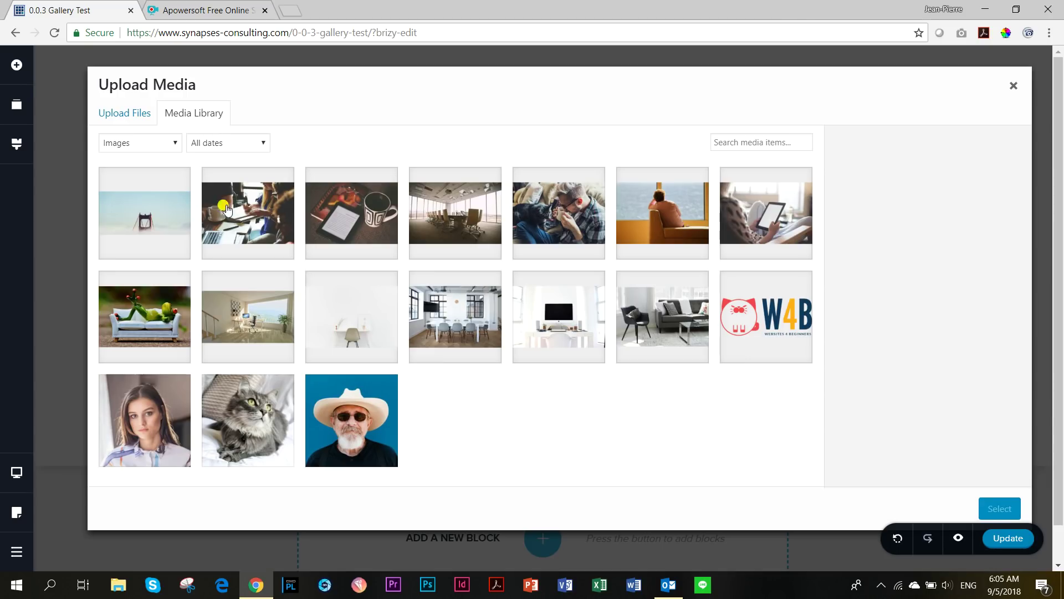
click(244, 224)
click(1000, 508)
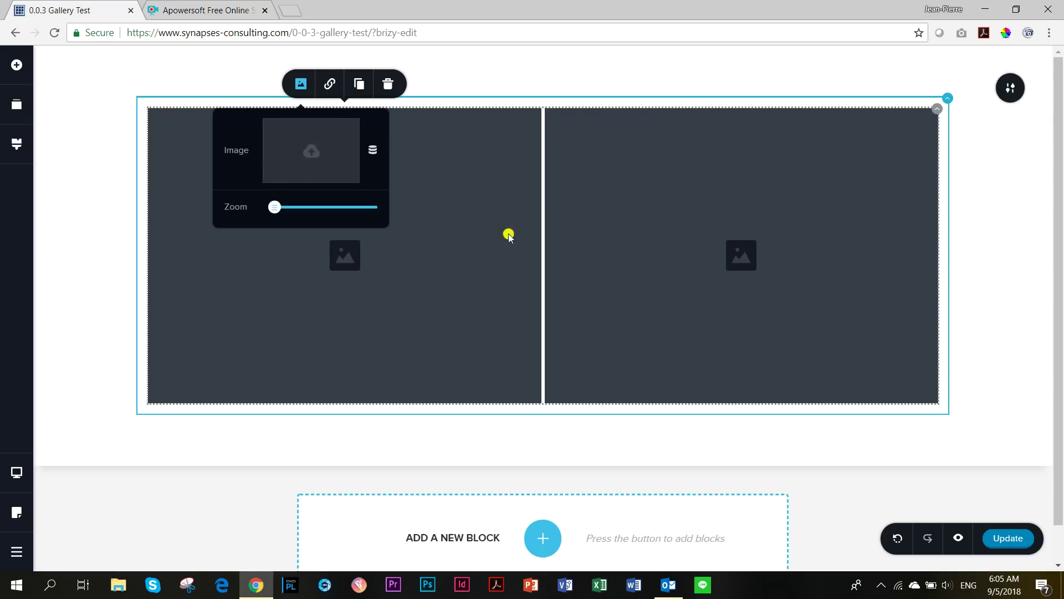
Fill the right gallery placeholder with lonely-273629_1280.jpg from the media library
click(619, 217)
click(695, 81)
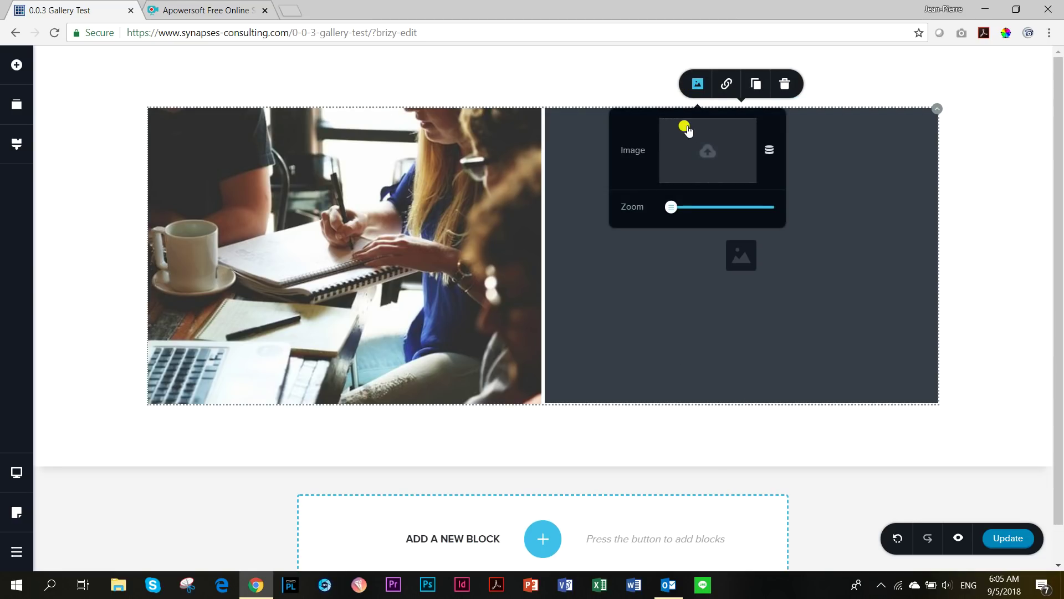
click(694, 151)
click(657, 208)
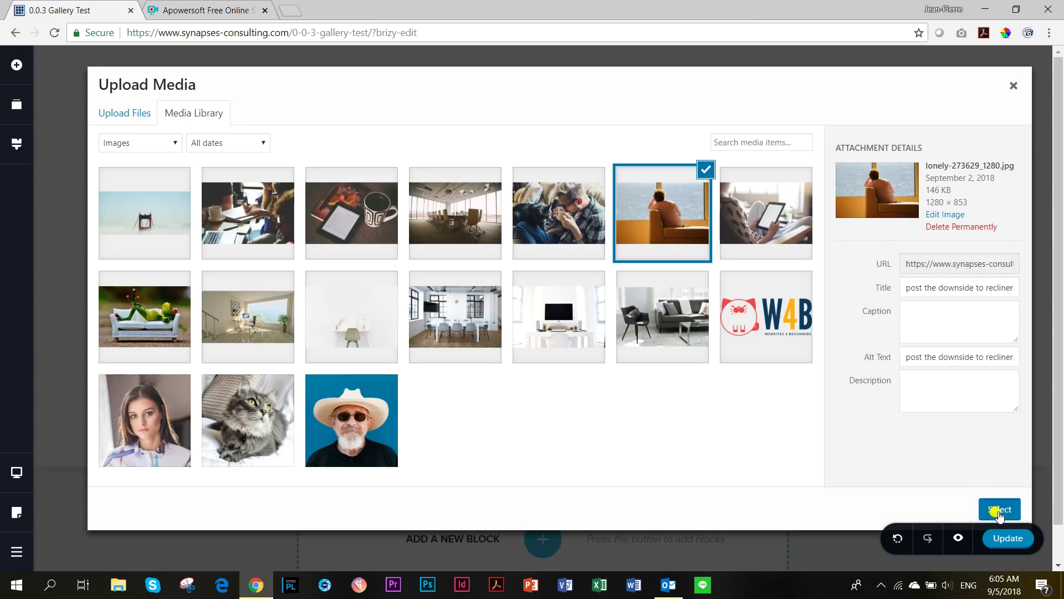
click(992, 508)
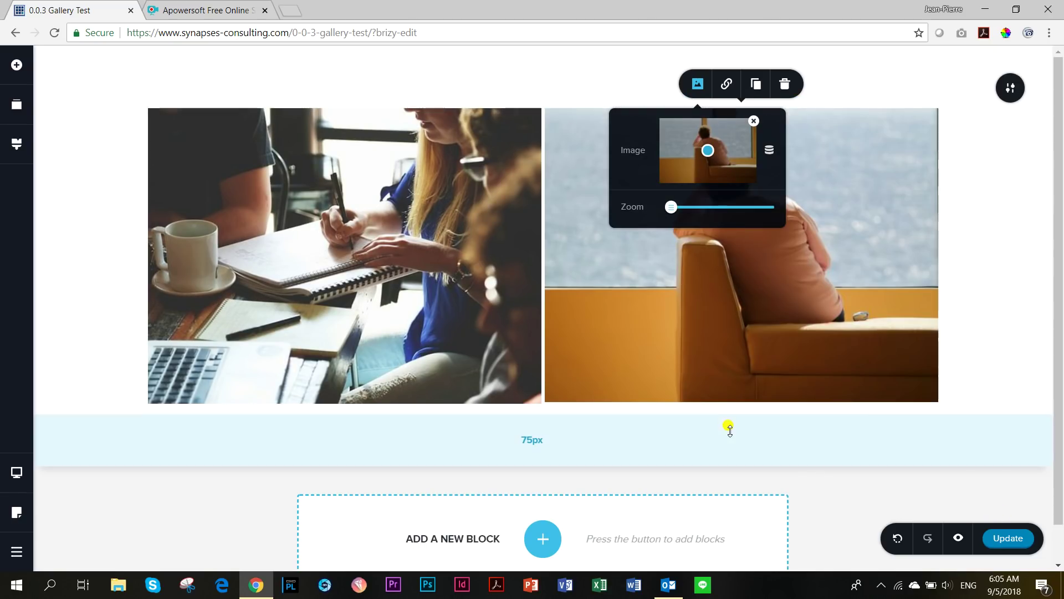
Preview the page with the two-image gallery and return to the editor
click(958, 536)
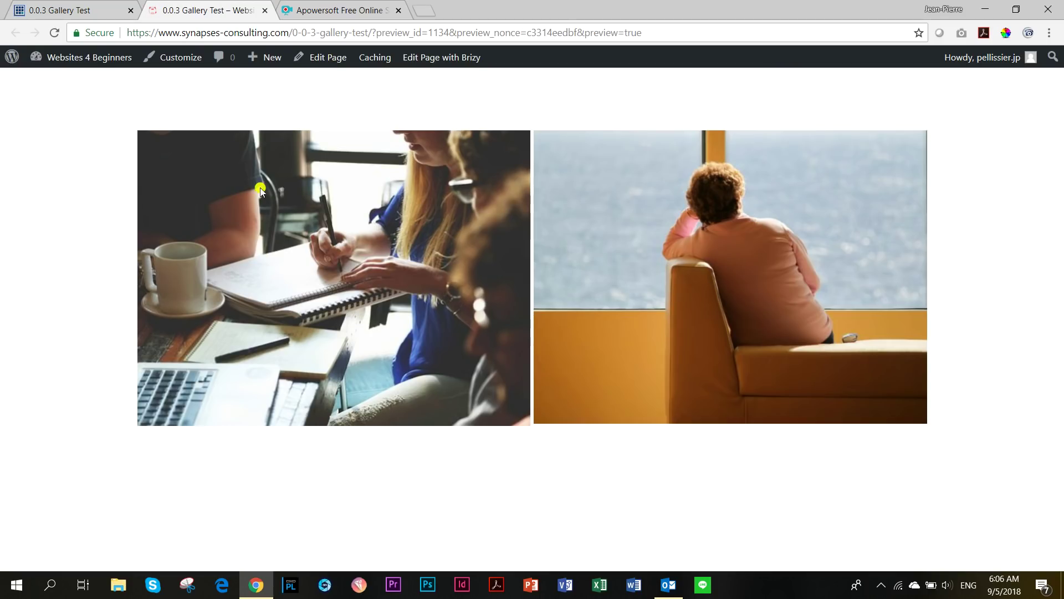
click(109, 10)
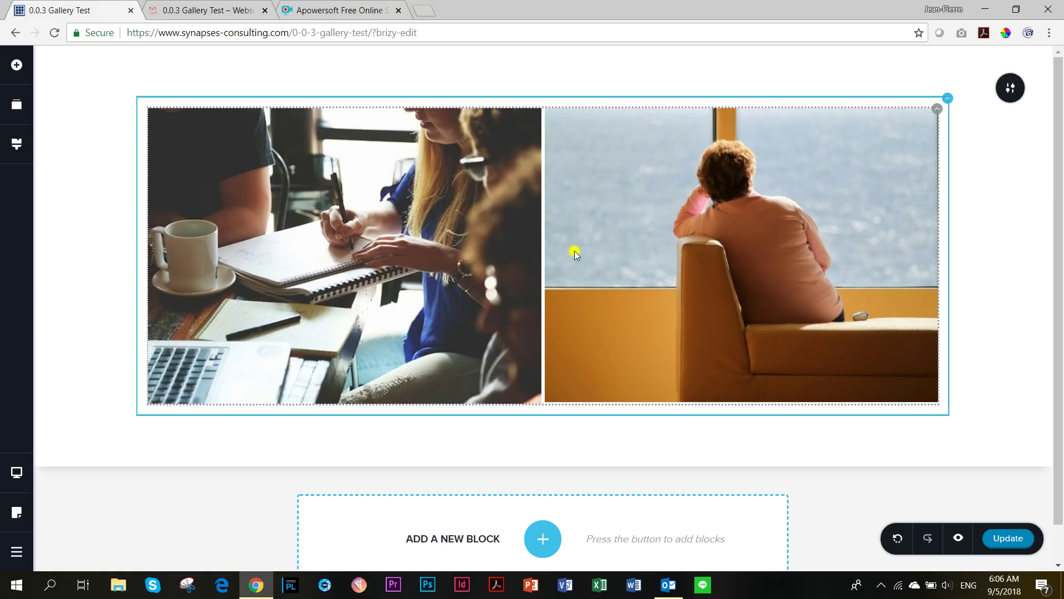
Duplicate the left gallery image, check the resulting layout, and undo the duplication
click(361, 187)
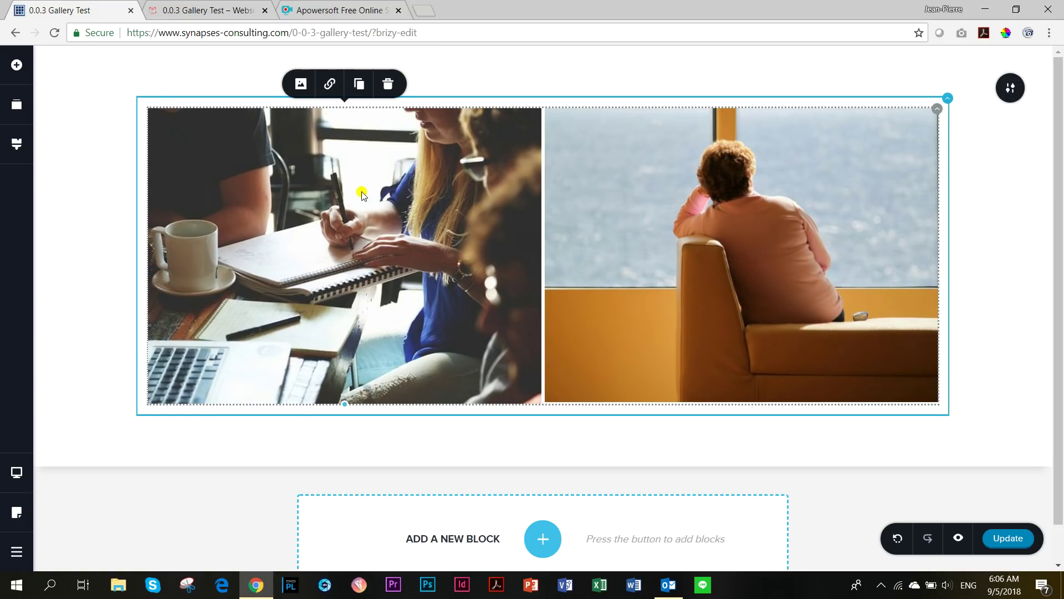
click(308, 95)
click(716, 131)
click(431, 156)
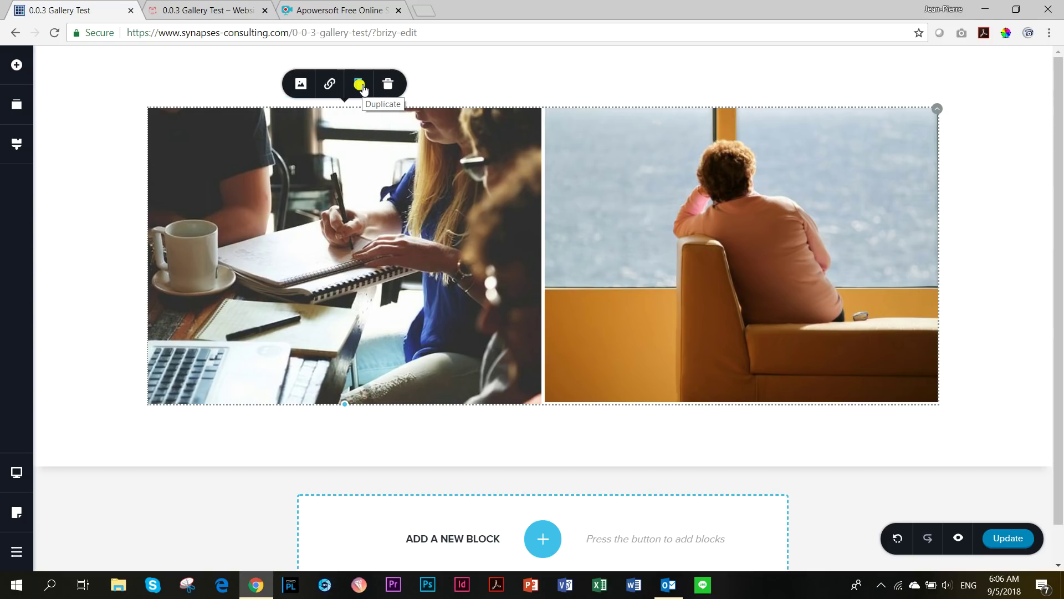
click(361, 86)
scroll(444, 475, down, 5)
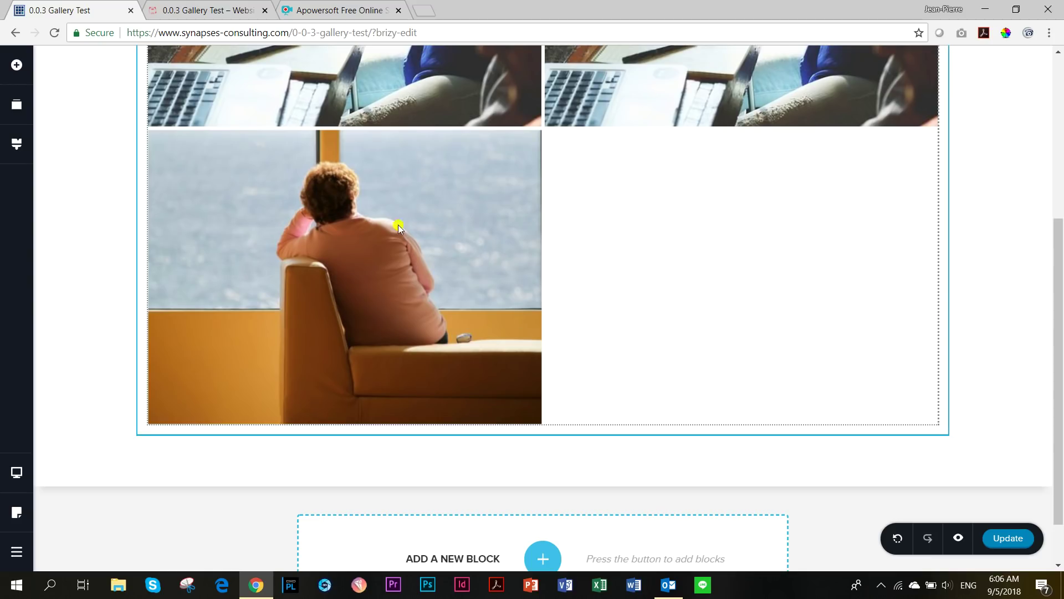
scroll(462, 269, up, 5)
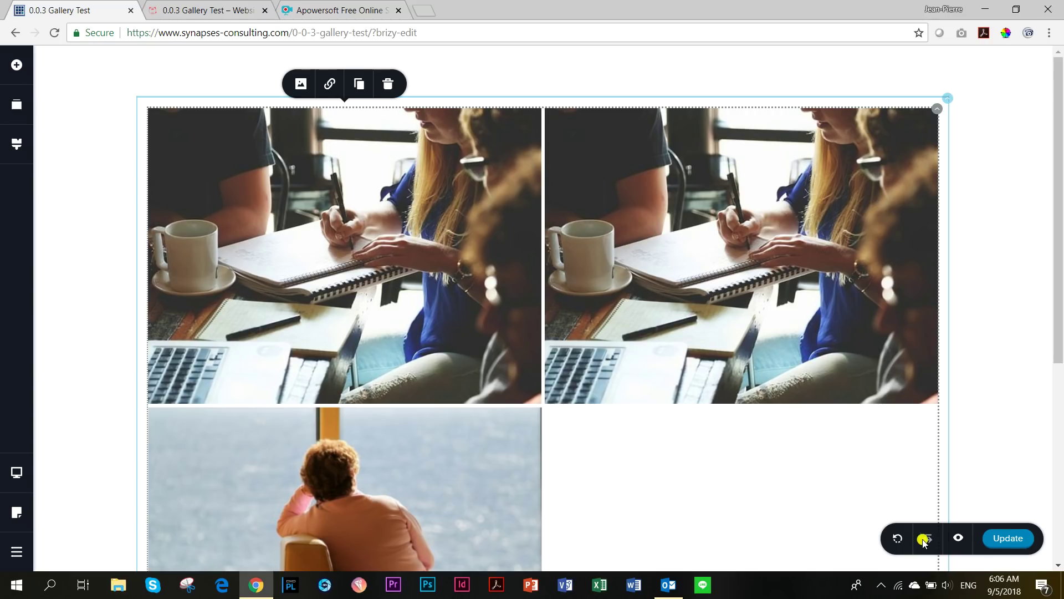
click(892, 552)
click(897, 538)
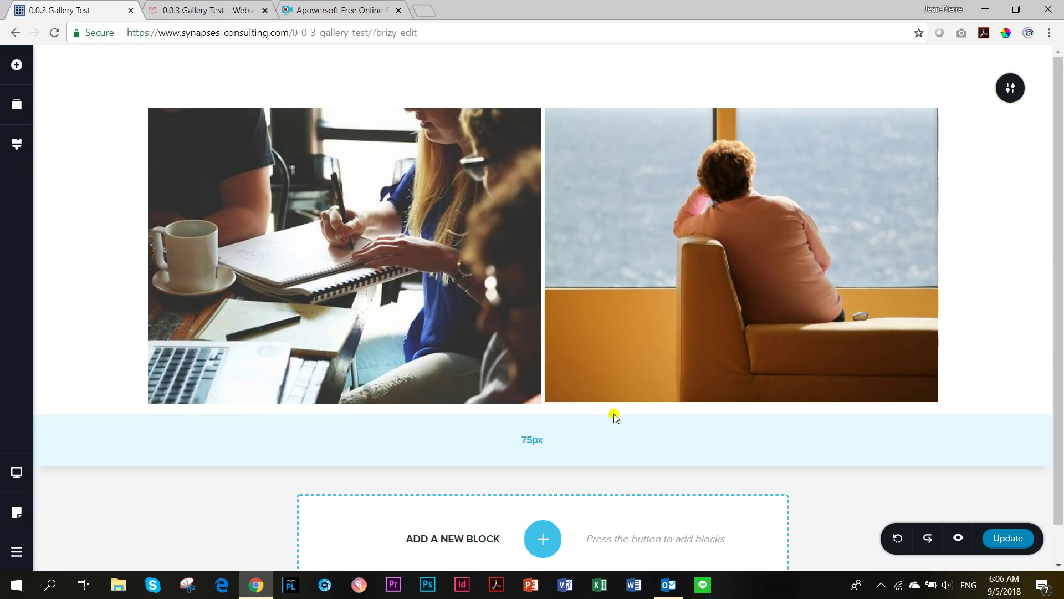
Set the gallery to 3 columns
click(934, 109)
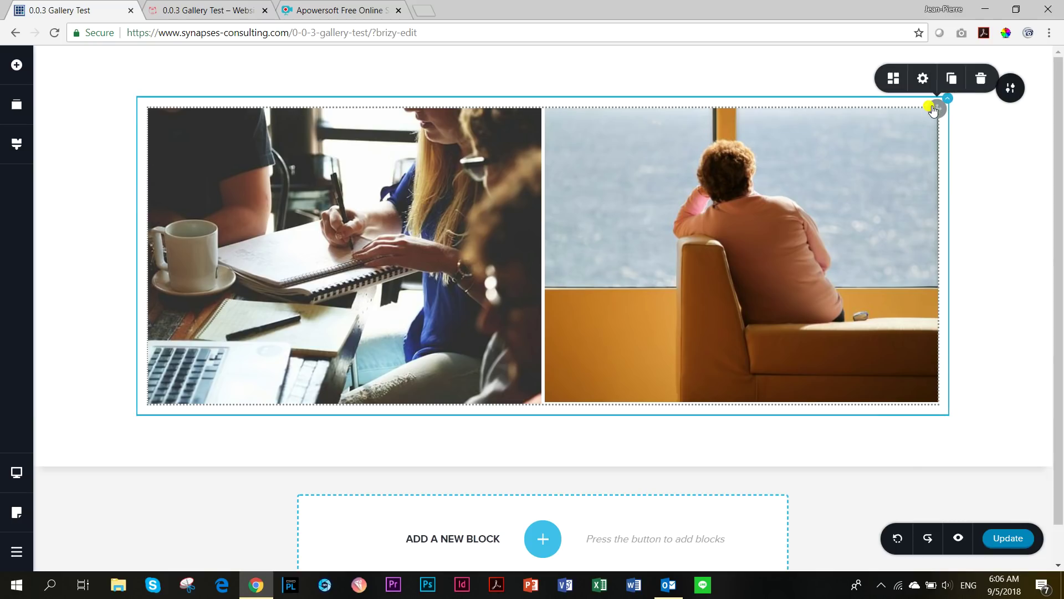
click(893, 81)
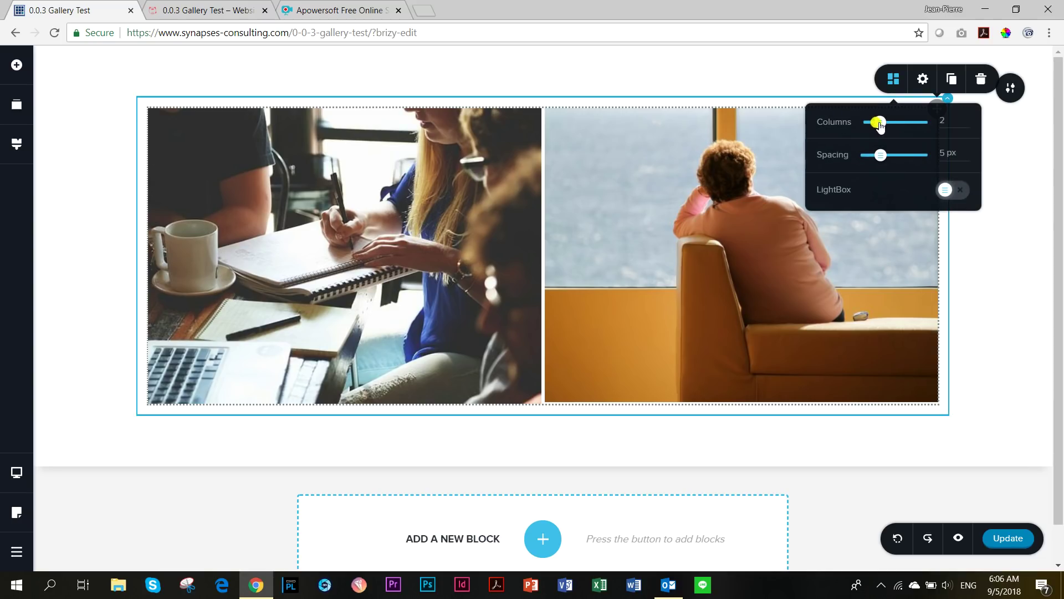
drag(880, 122, 890, 122)
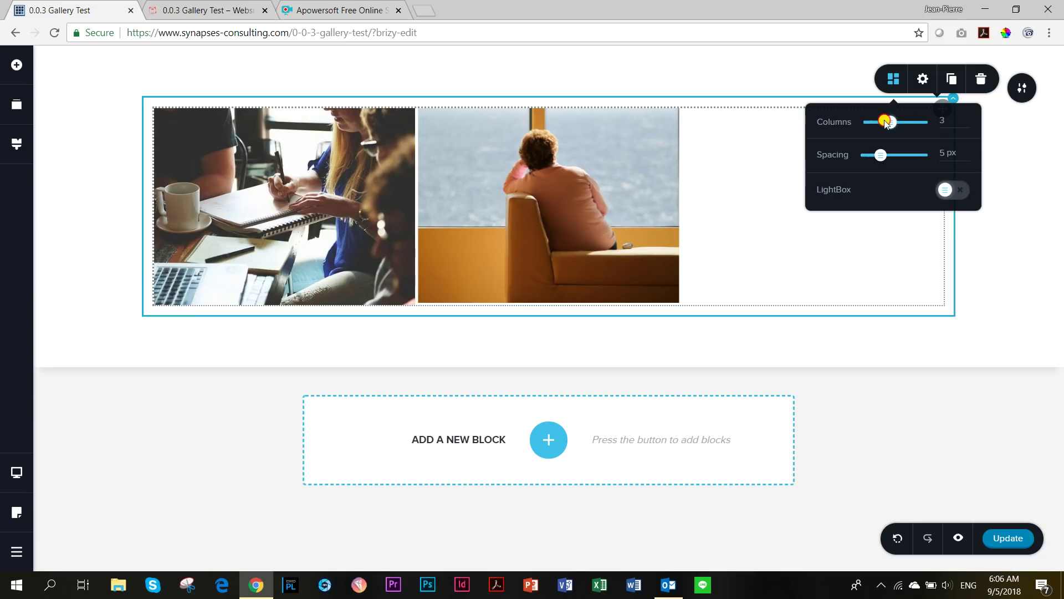
click(770, 173)
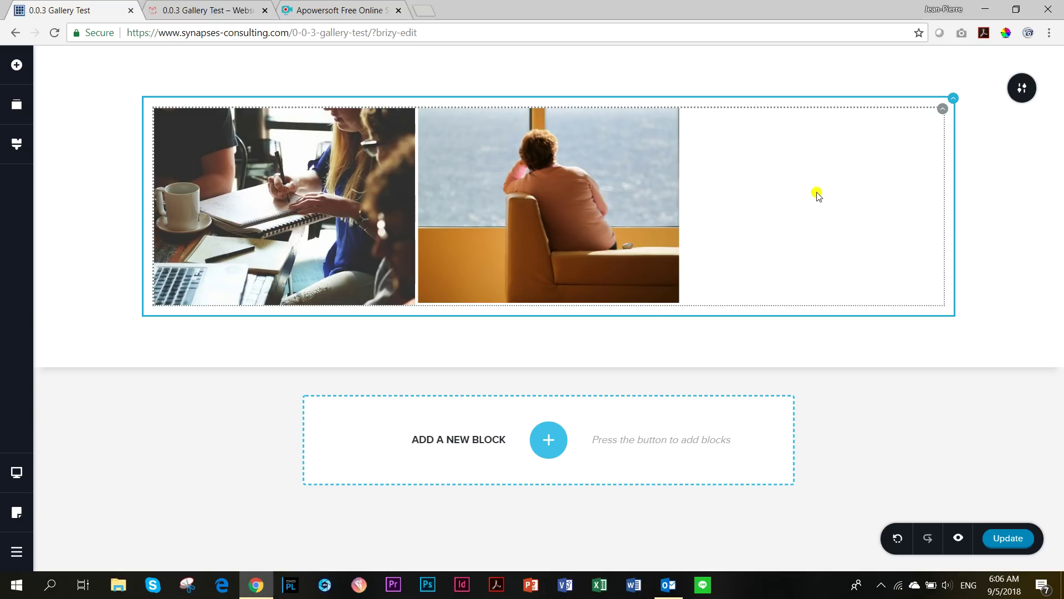
Duplicate the middle gallery image and replace the copy's picture with kindle-1867751_1280.jpg from the media library
click(536, 188)
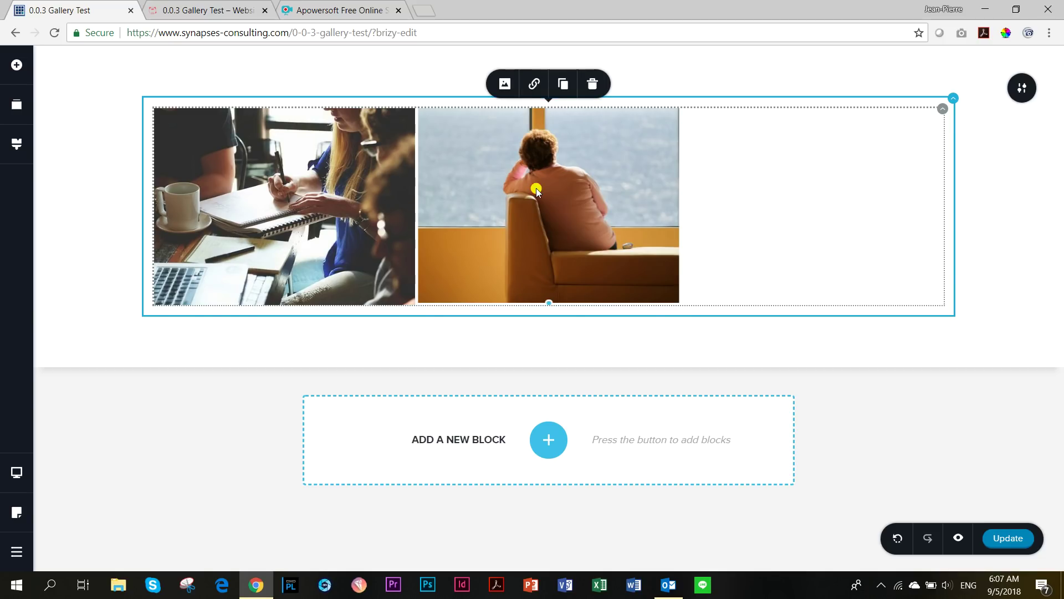
click(563, 84)
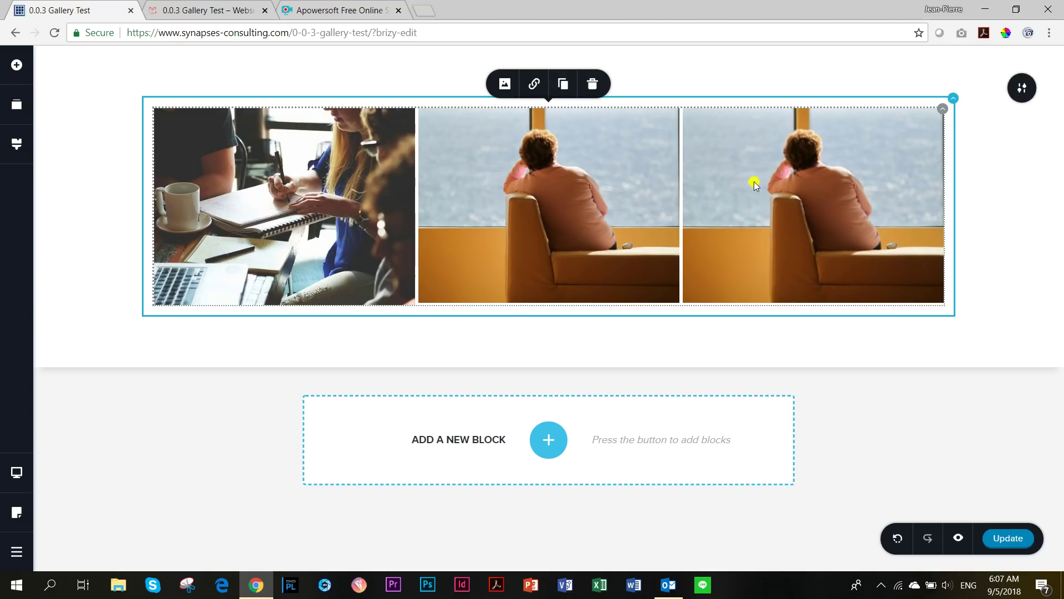
click(753, 180)
click(765, 88)
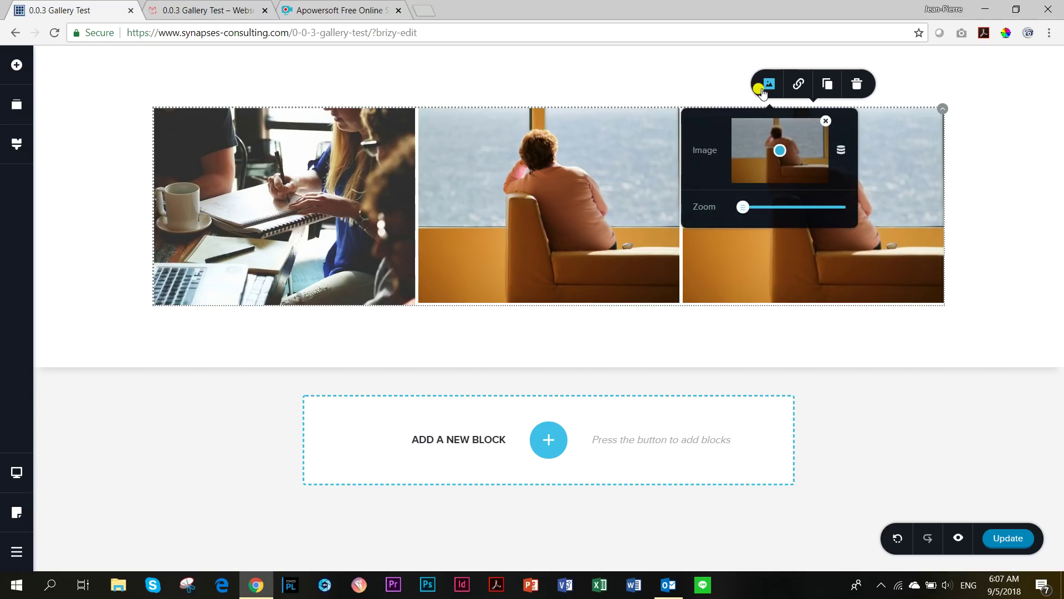
click(825, 121)
click(773, 160)
click(771, 213)
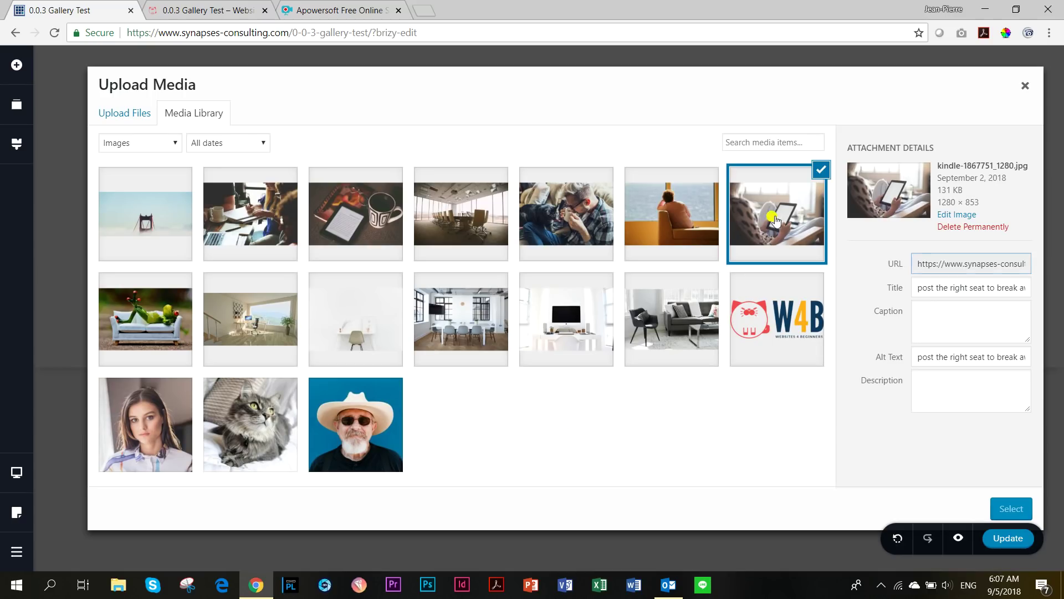
click(1013, 510)
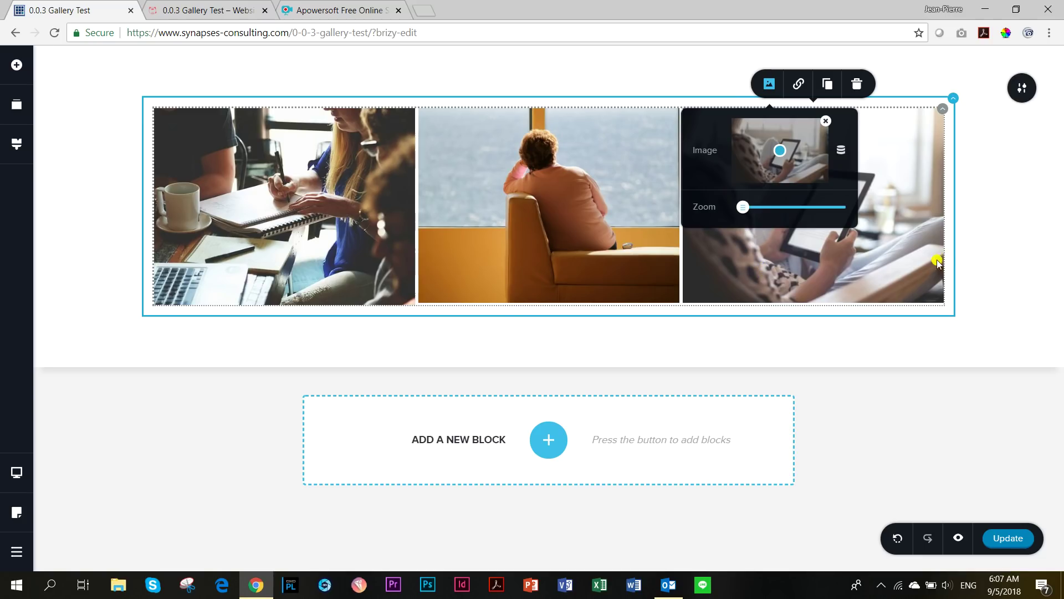
click(900, 263)
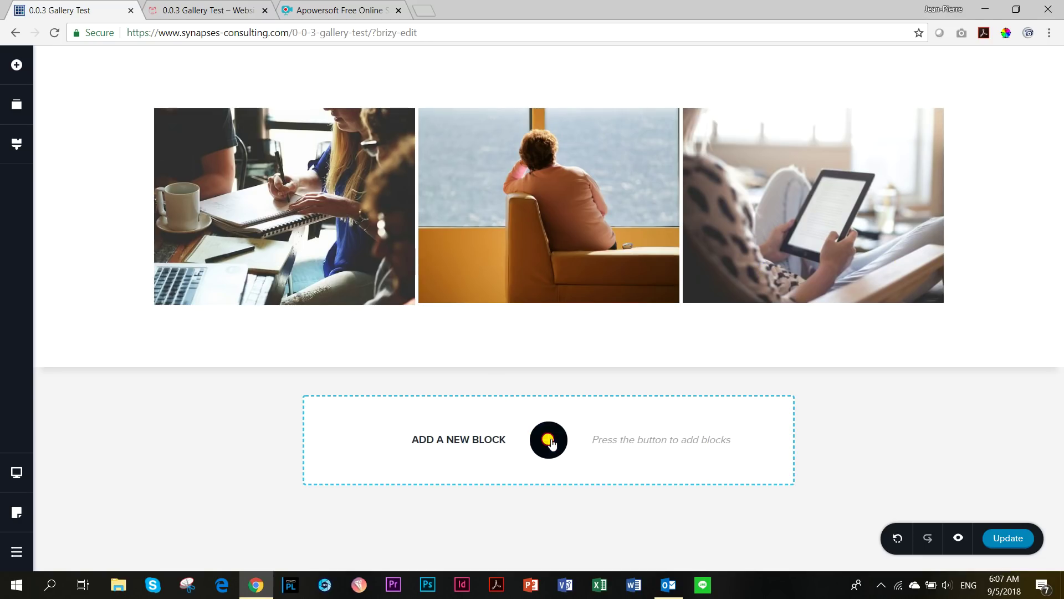
Add a Column element below the gallery and delete the extra right-hand column
drag(552, 443, 903, 437)
click(879, 427)
click(17, 65)
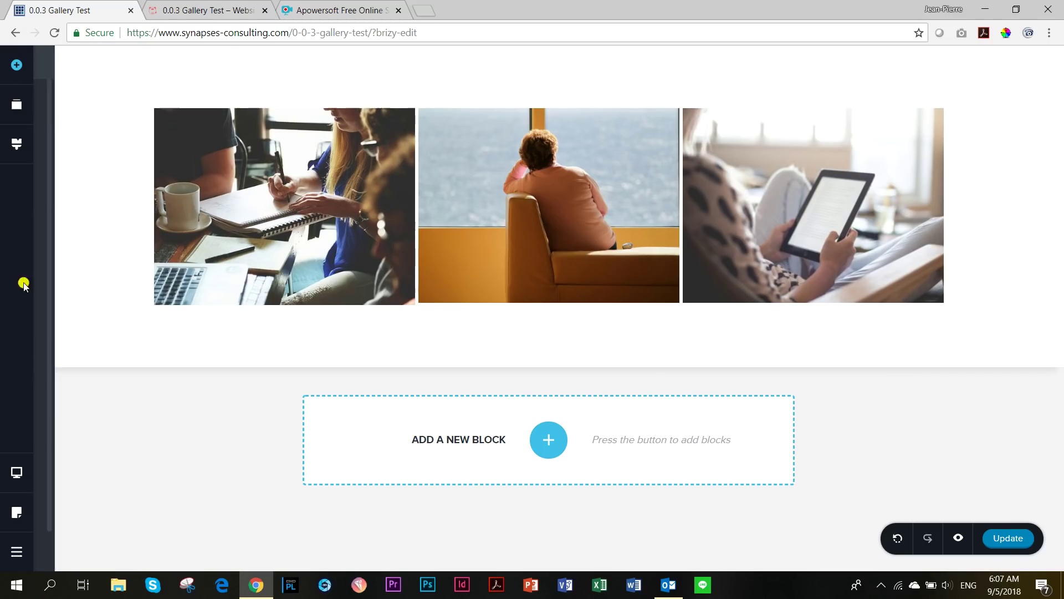
drag(129, 500, 472, 325)
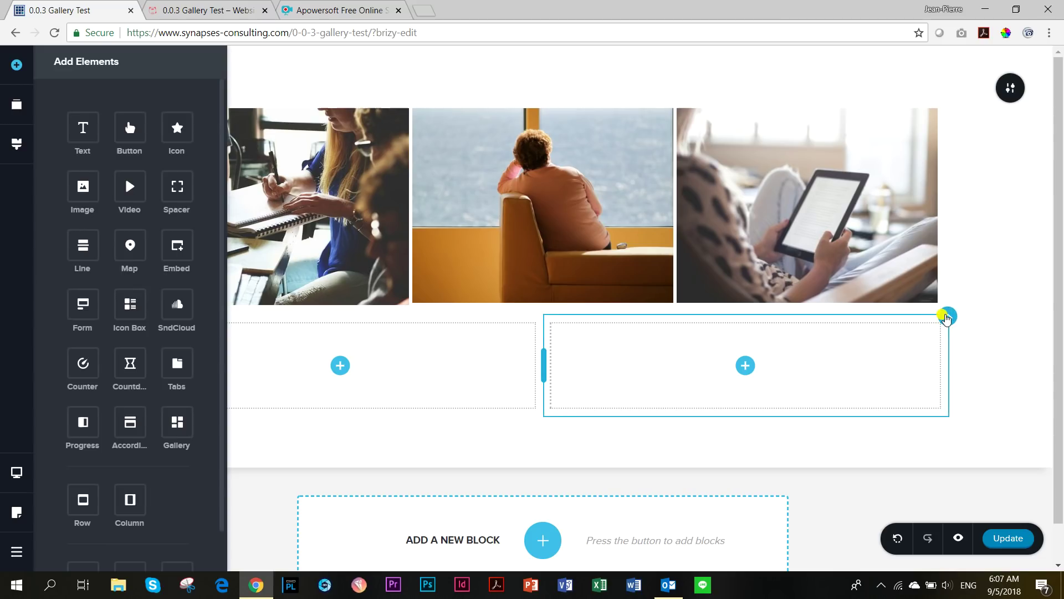
click(947, 318)
click(1019, 285)
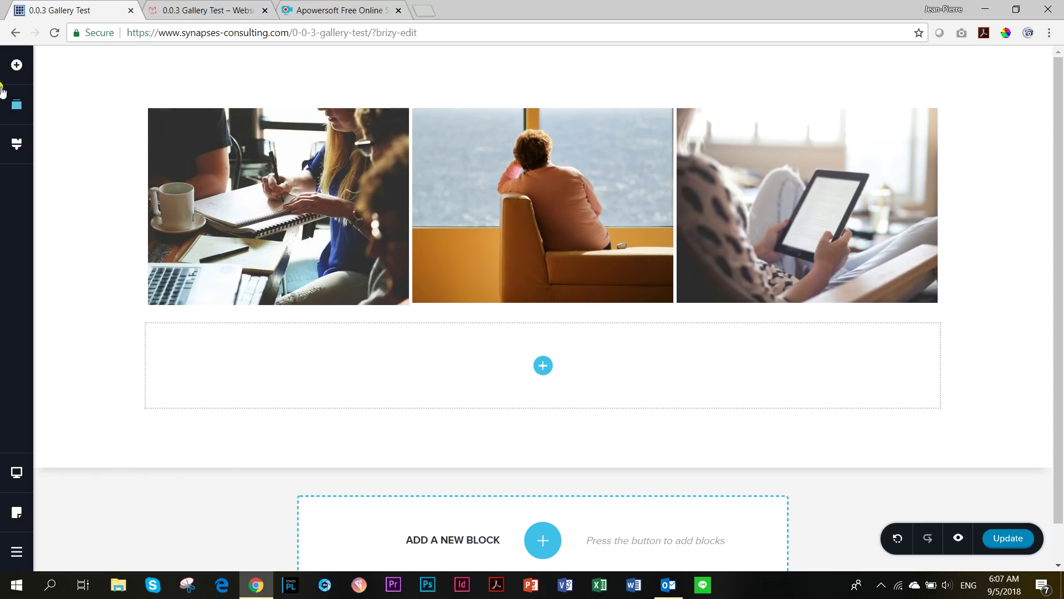
Place a second Gallery element in the empty column below the first gallery
click(17, 65)
drag(176, 421, 546, 372)
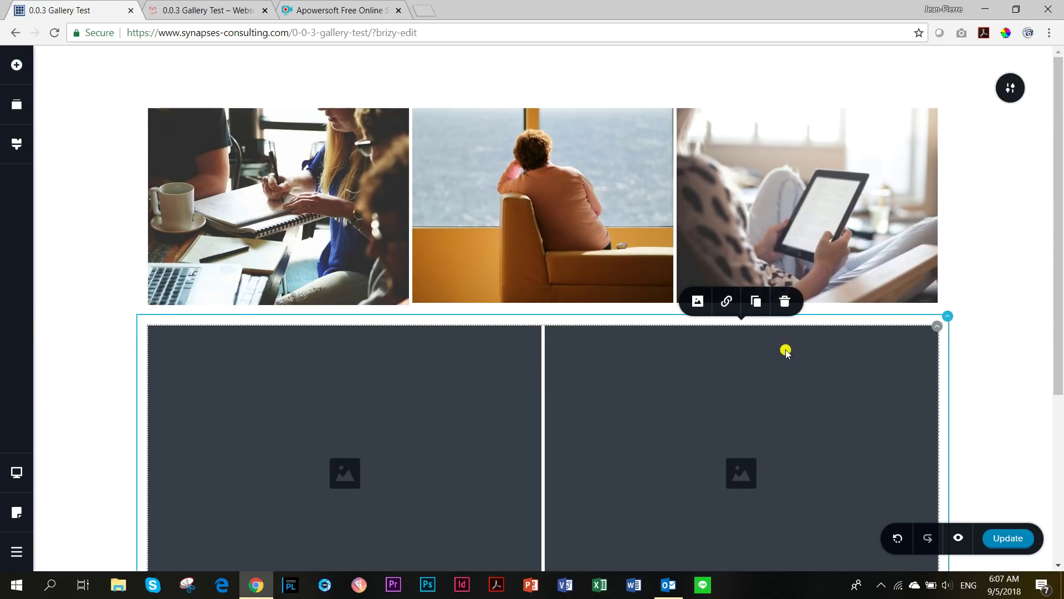
Set the second gallery to 4 columns
mouse_move(935, 321)
click(898, 300)
drag(880, 182, 887, 183)
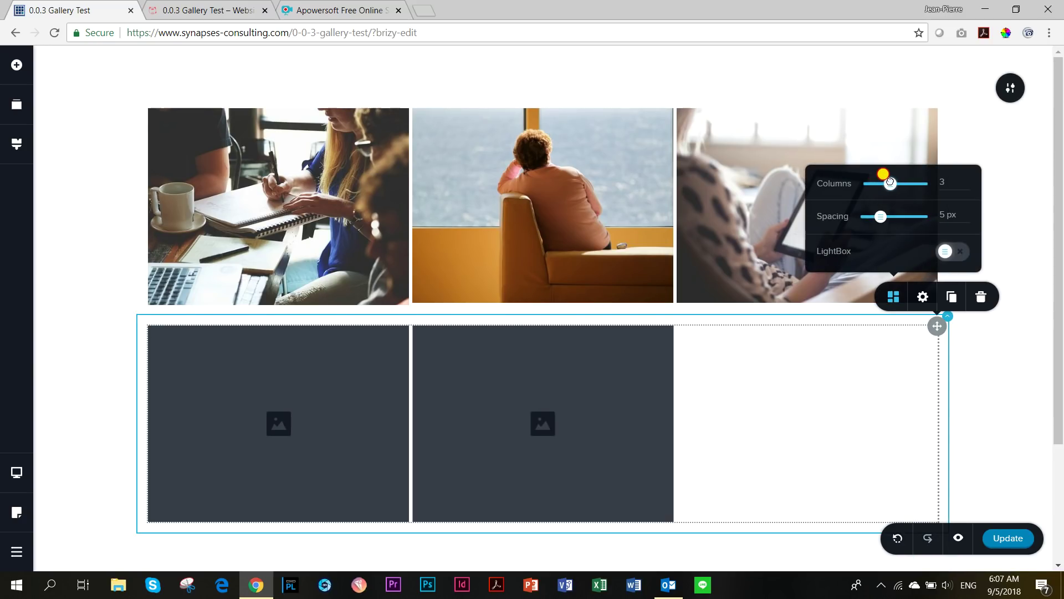
drag(892, 180, 900, 182)
Duplicate the second gallery's empty image placeholder twice to fill all four columns
click(474, 375)
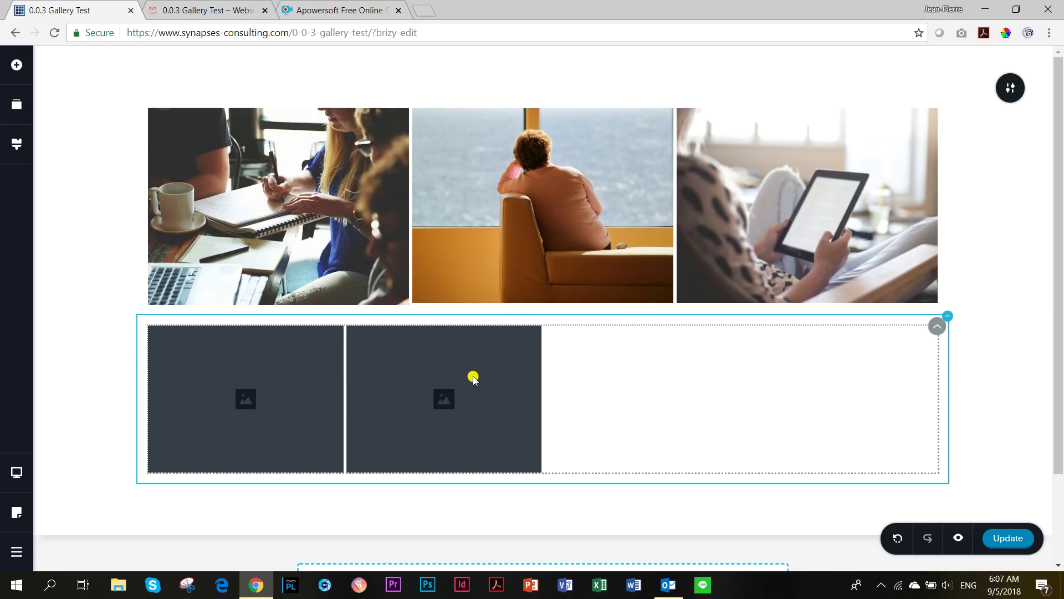
click(459, 301)
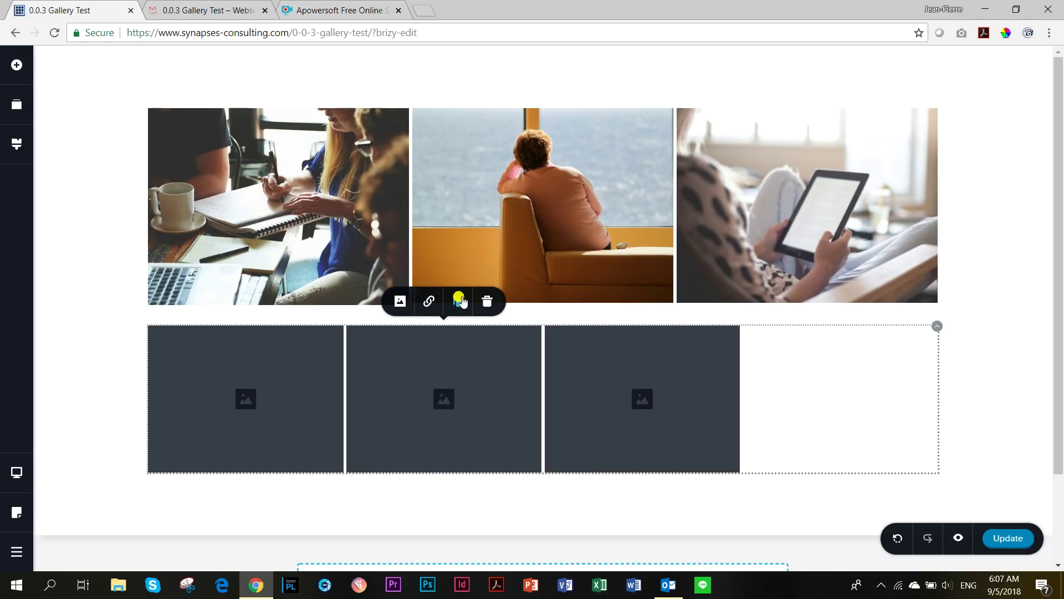
click(459, 303)
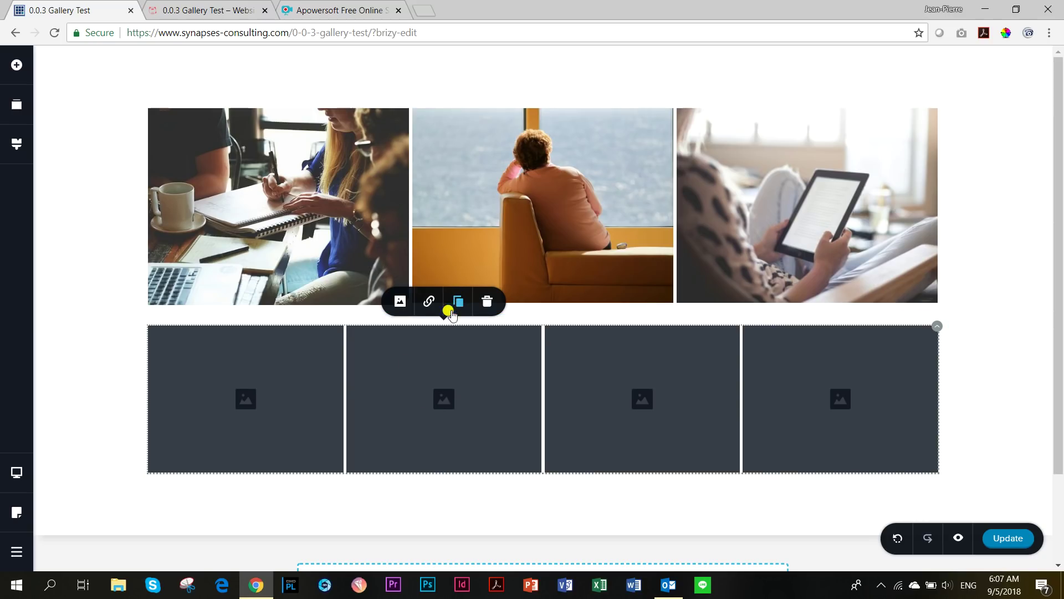
Fill the second gallery's first placeholder with kindle-1245899_640.jpg from the media library
click(248, 388)
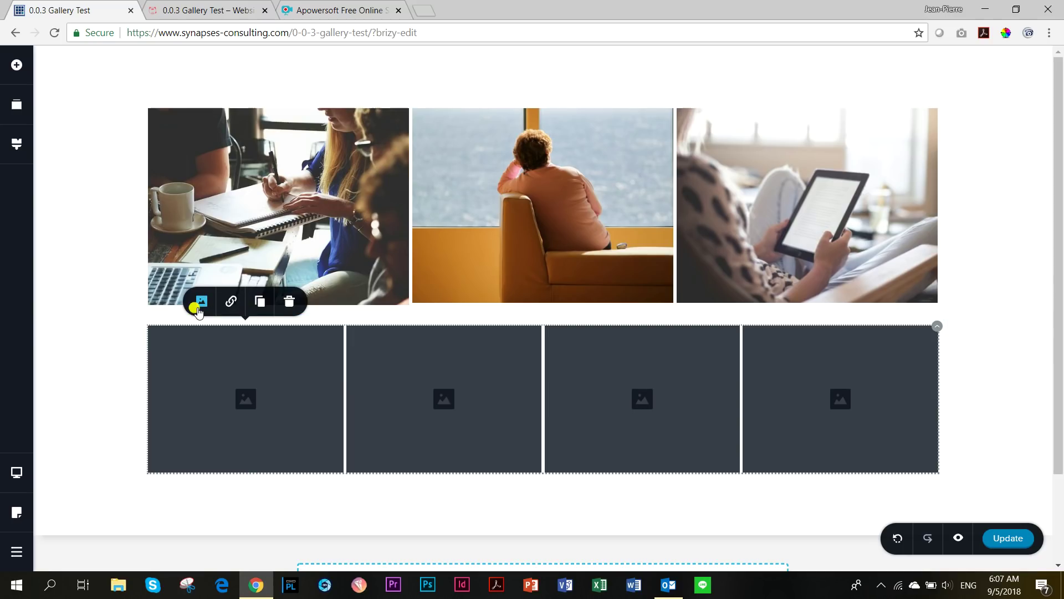
click(201, 301)
click(232, 210)
click(386, 213)
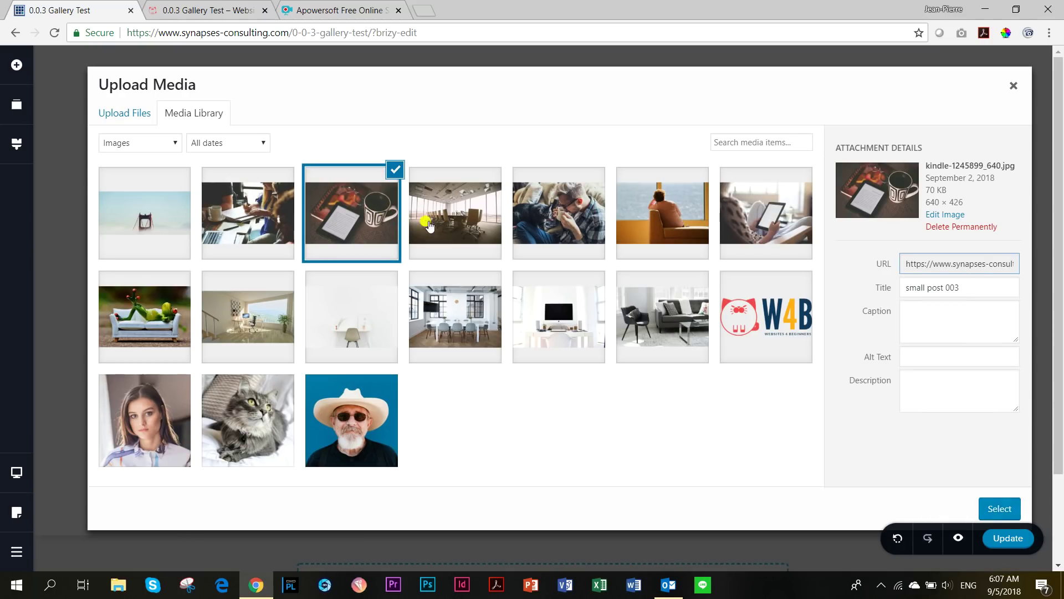
click(1006, 515)
Fill the second gallery's second placeholder with frog-1073427_1280.jpg from the media library
click(437, 364)
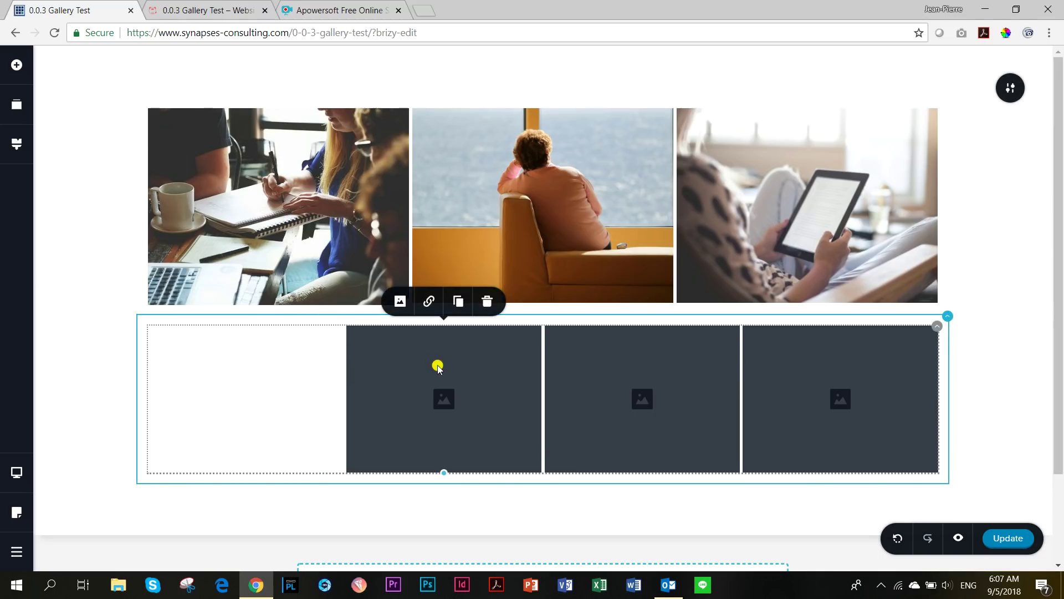
click(395, 301)
click(438, 219)
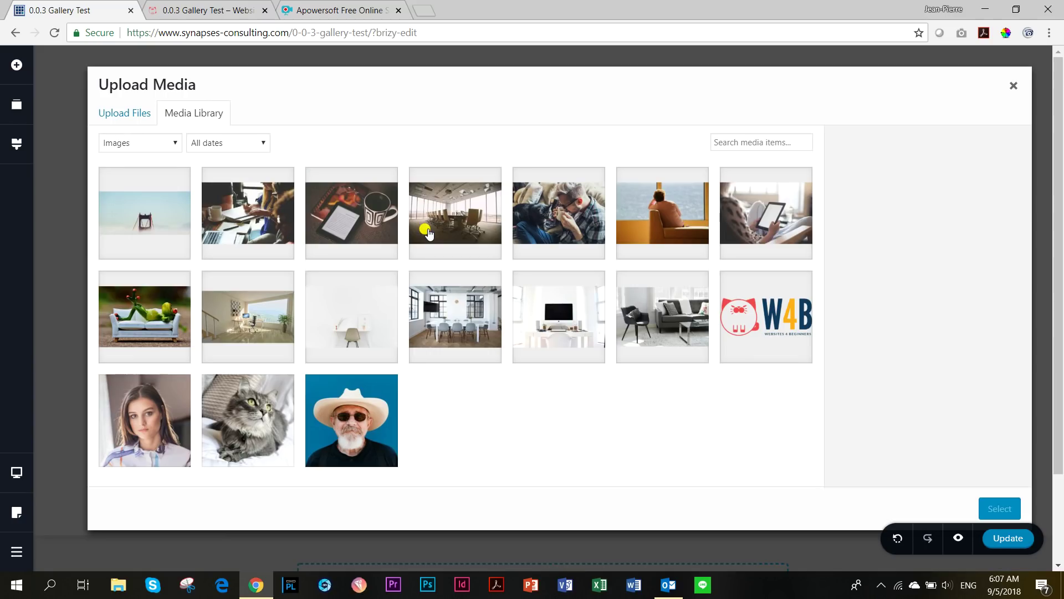
click(166, 328)
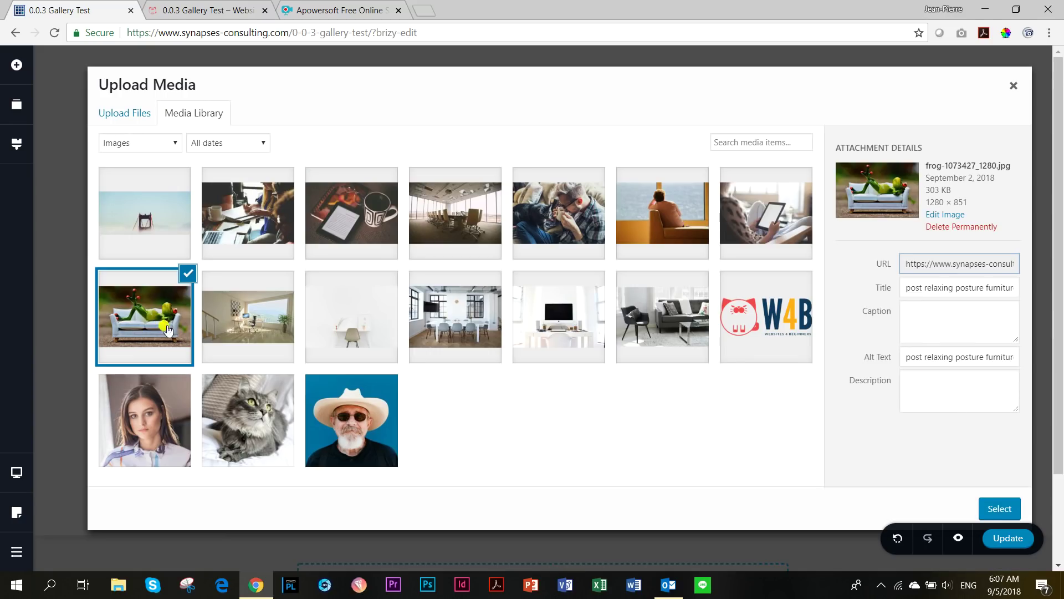
click(979, 516)
Fill the second gallery's third placeholder with apple-1834328_1920.jpg from the media library
click(694, 405)
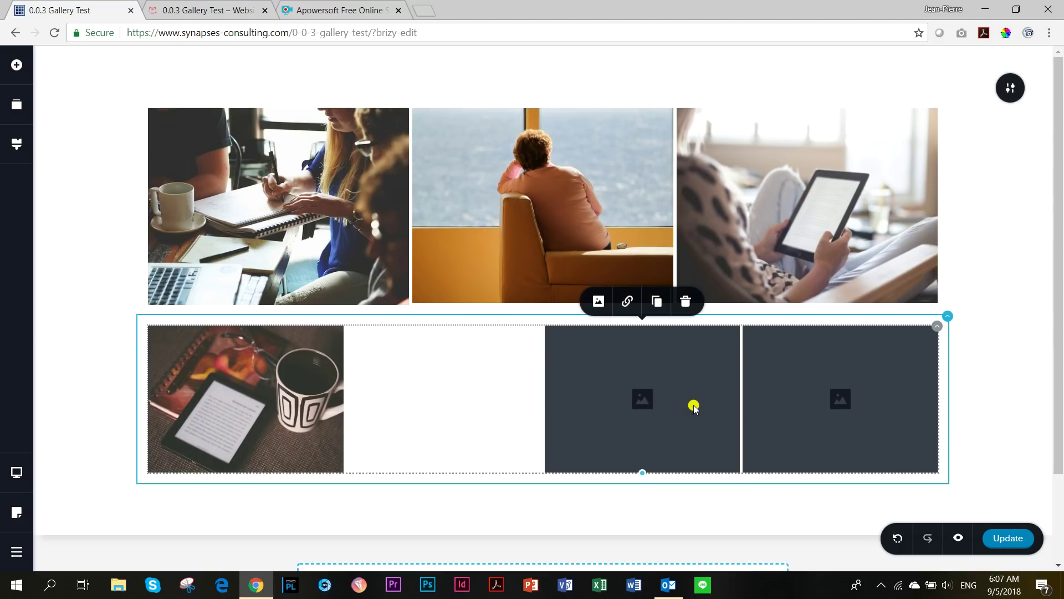
click(596, 301)
click(615, 221)
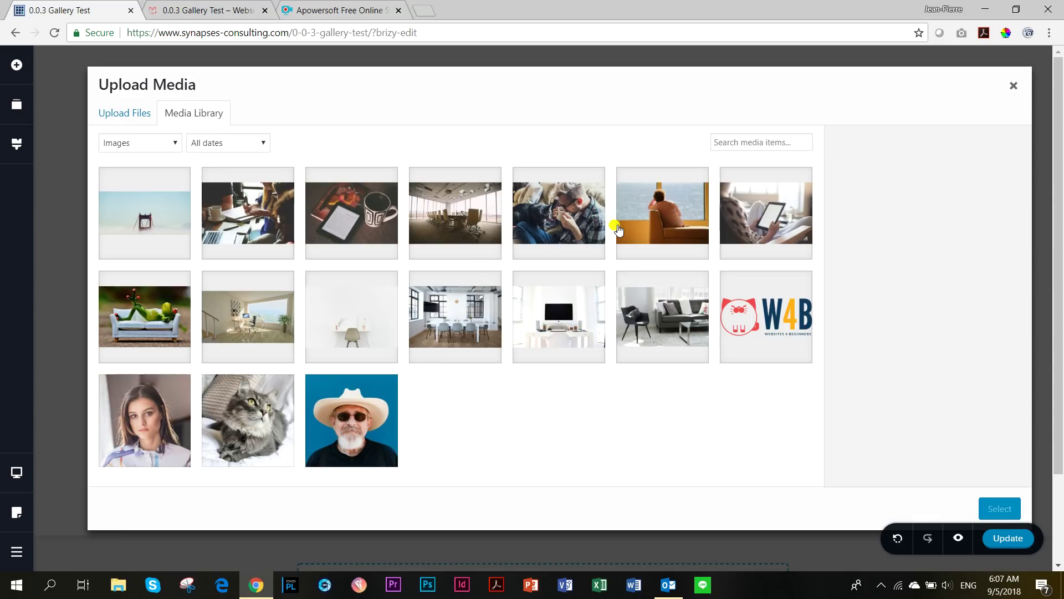
click(571, 317)
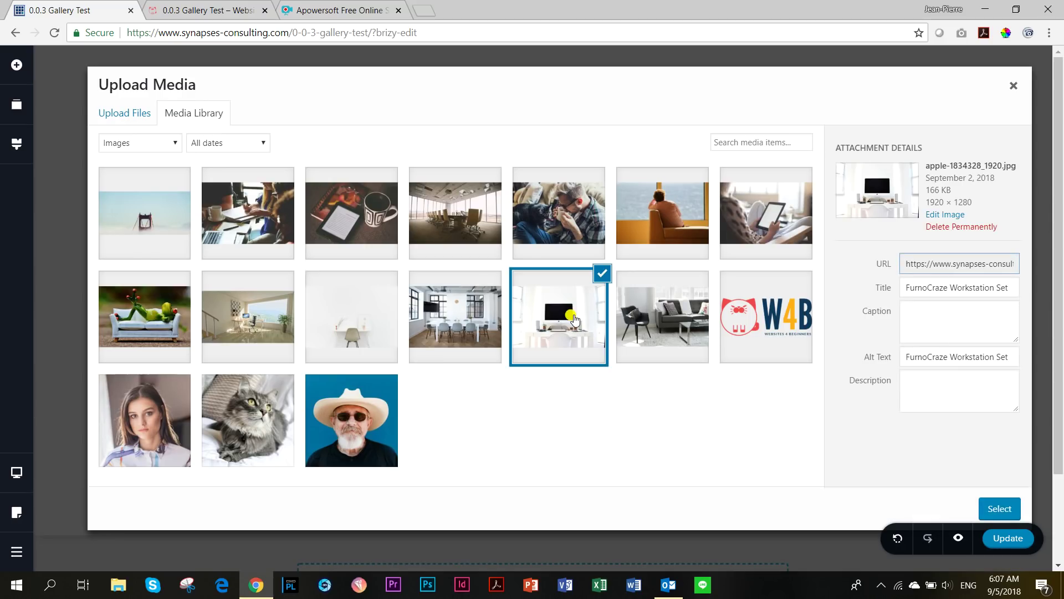
click(1002, 509)
Fill the second gallery's fourth placeholder with adult-2178466_1280.jpg from the media library
click(831, 406)
click(793, 305)
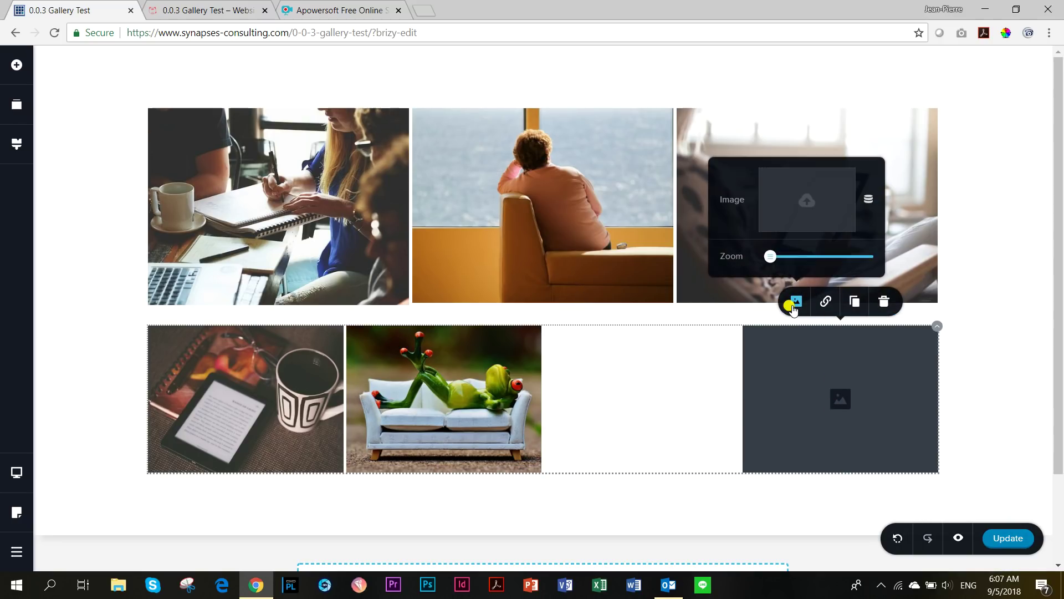
click(808, 199)
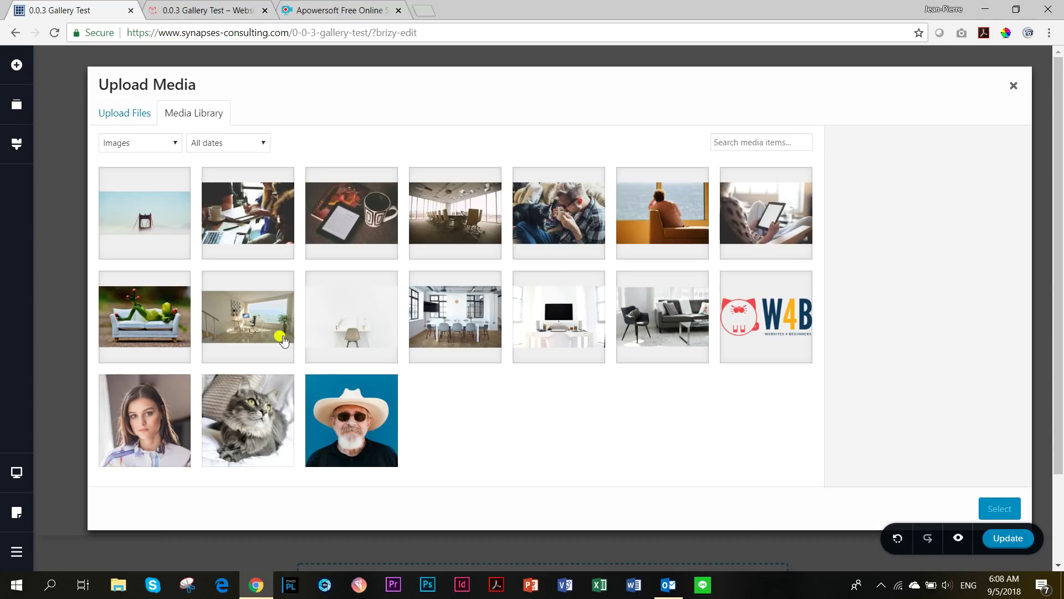
click(563, 213)
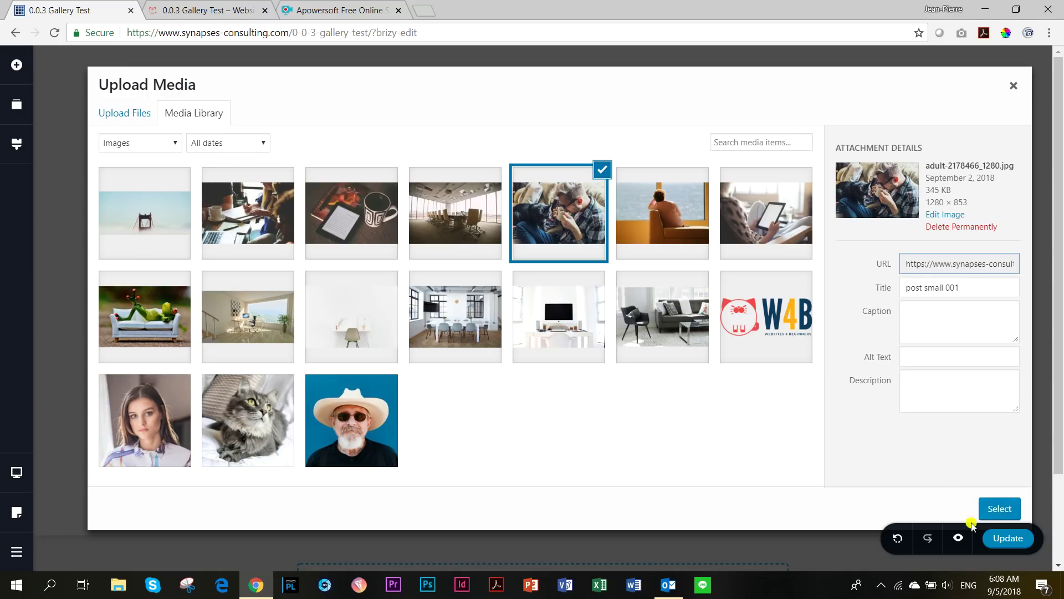
click(998, 509)
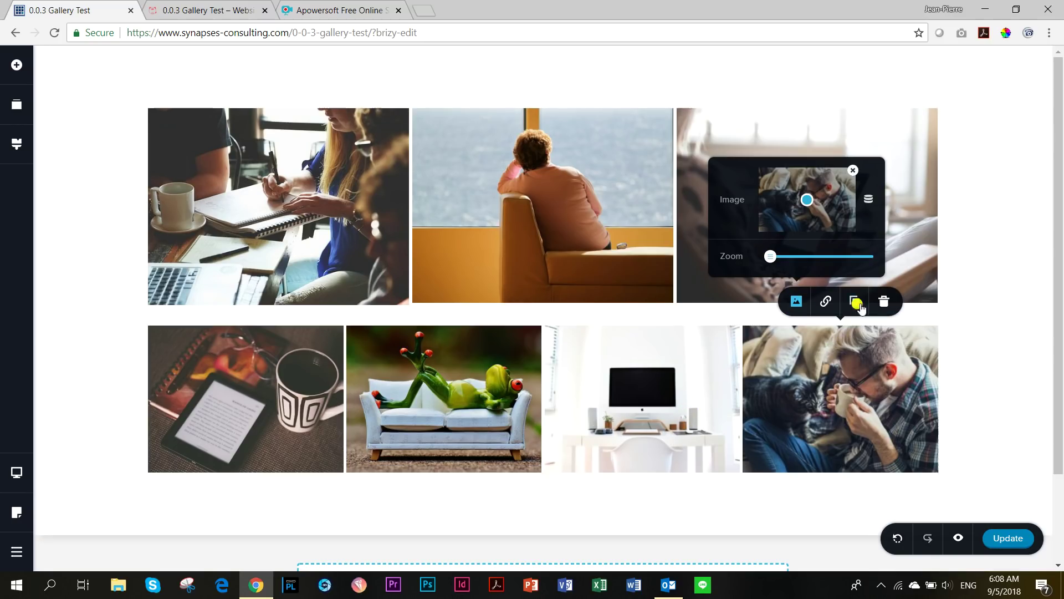
click(836, 380)
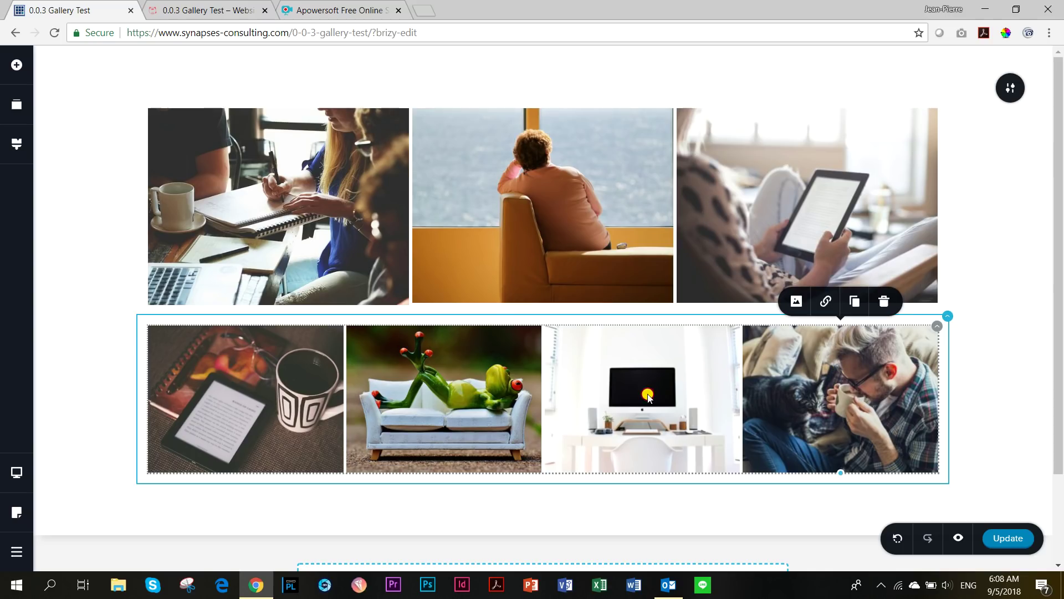
mouse_move(305, 416)
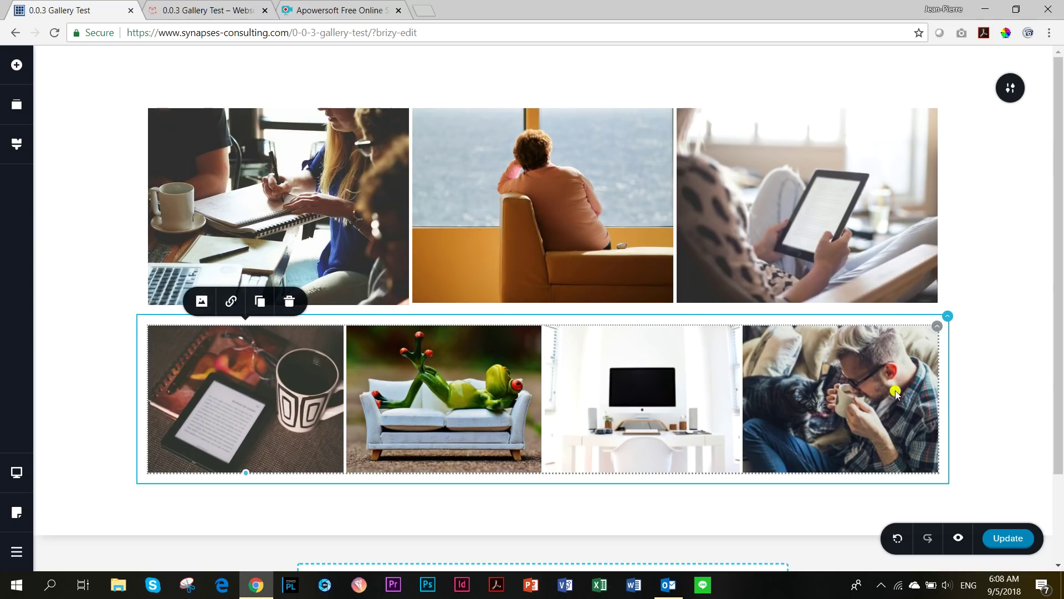
click(936, 328)
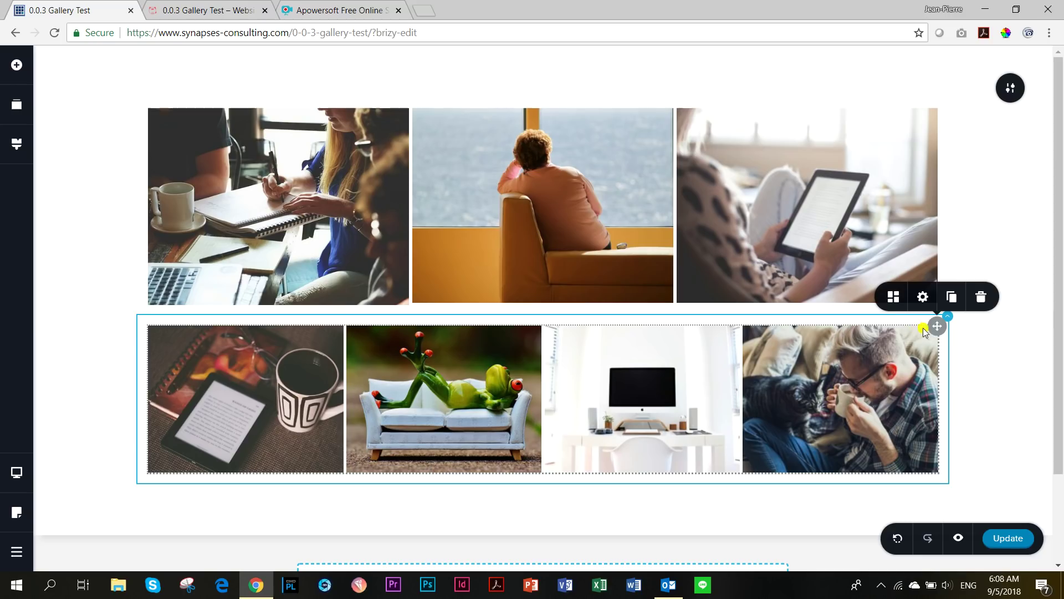
click(923, 297)
click(835, 372)
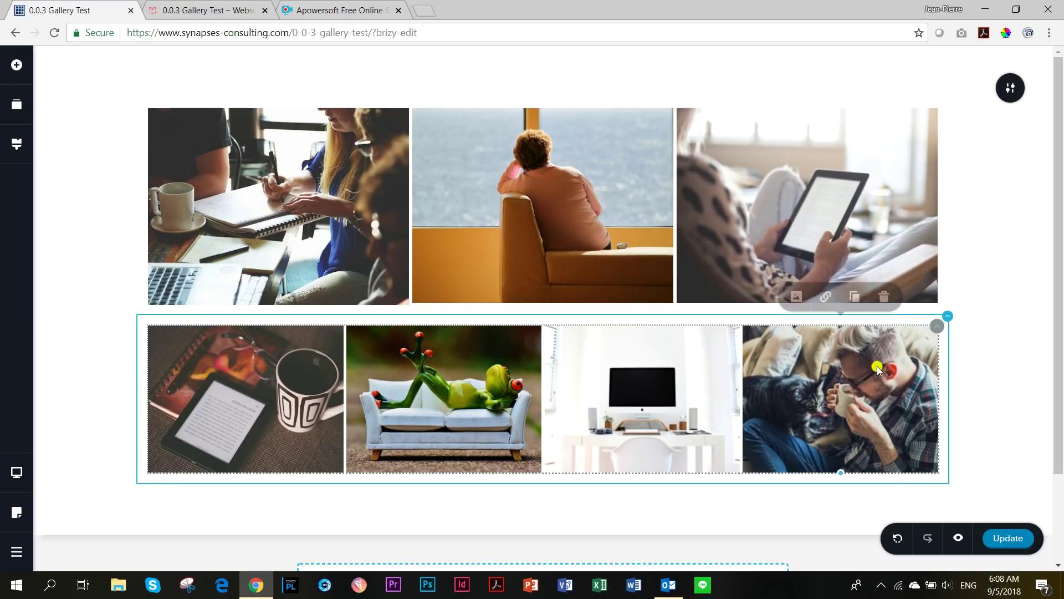
Try an image spacing of 9 px in the second gallery and view its padding and margin settings
click(937, 327)
click(891, 299)
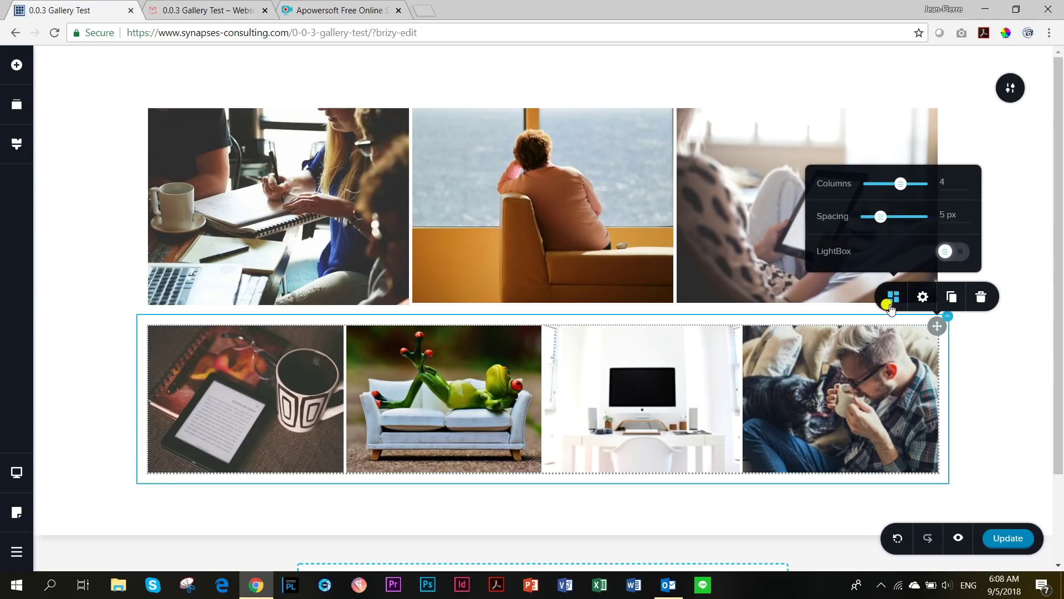
mouse_move(881, 217)
mouse_down()
mouse_move(920, 216)
mouse_move(884, 216)
mouse_move(891, 230)
mouse_up()
click(922, 296)
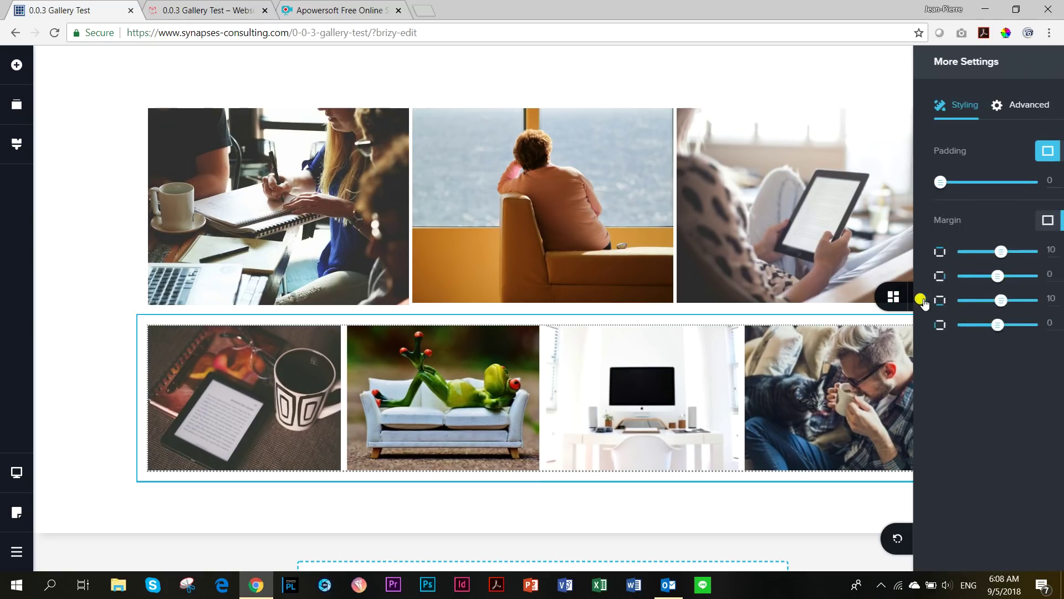
click(830, 385)
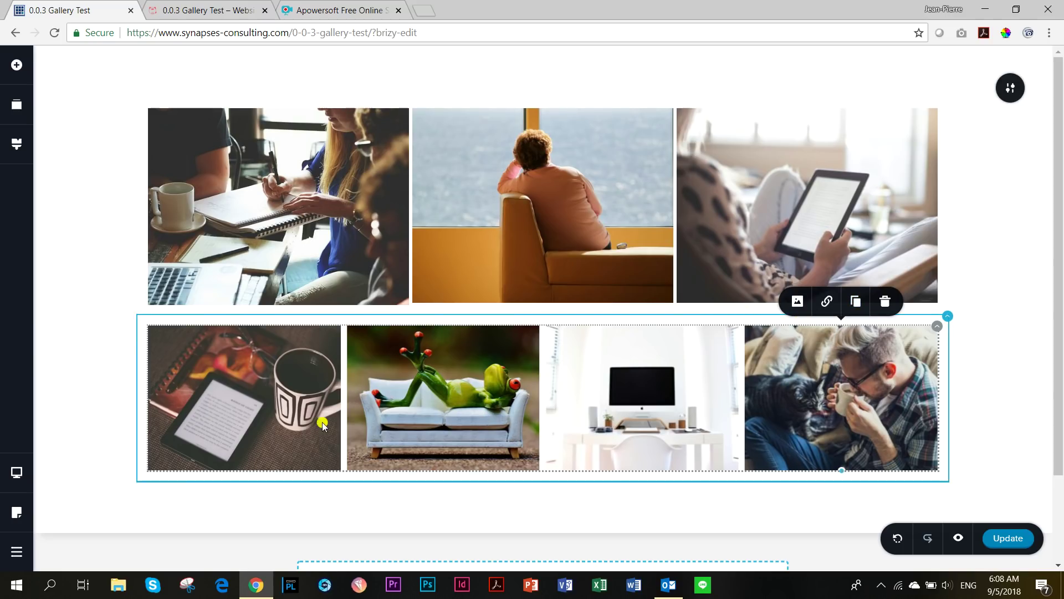
Set the second gallery's image spacing to 10 px
click(937, 325)
click(884, 298)
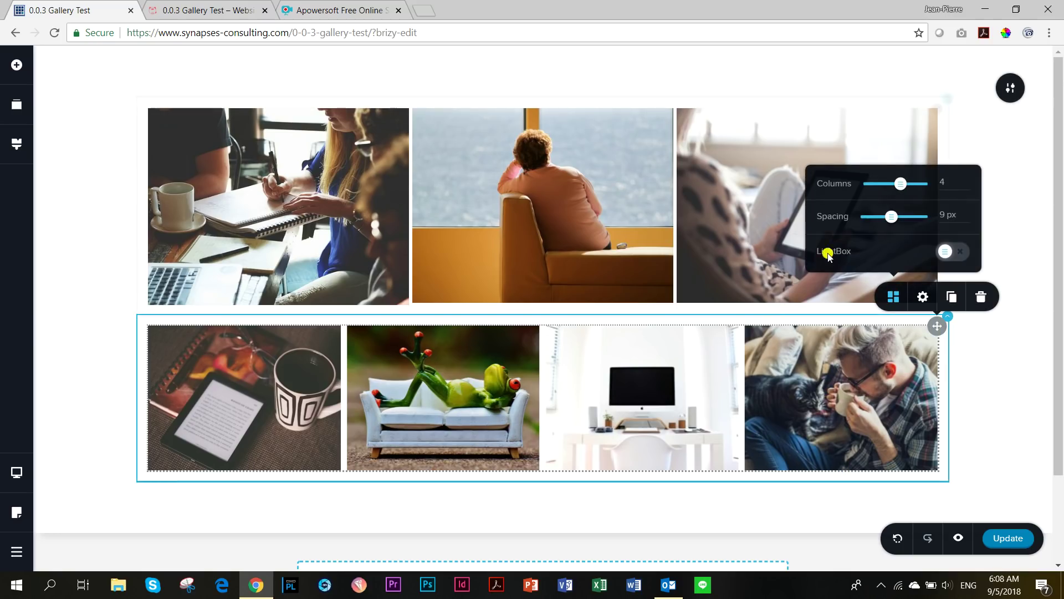
mouse_move(892, 218)
mouse_down()
mouse_move(919, 216)
mouse_move(867, 216)
mouse_move(886, 215)
mouse_up()
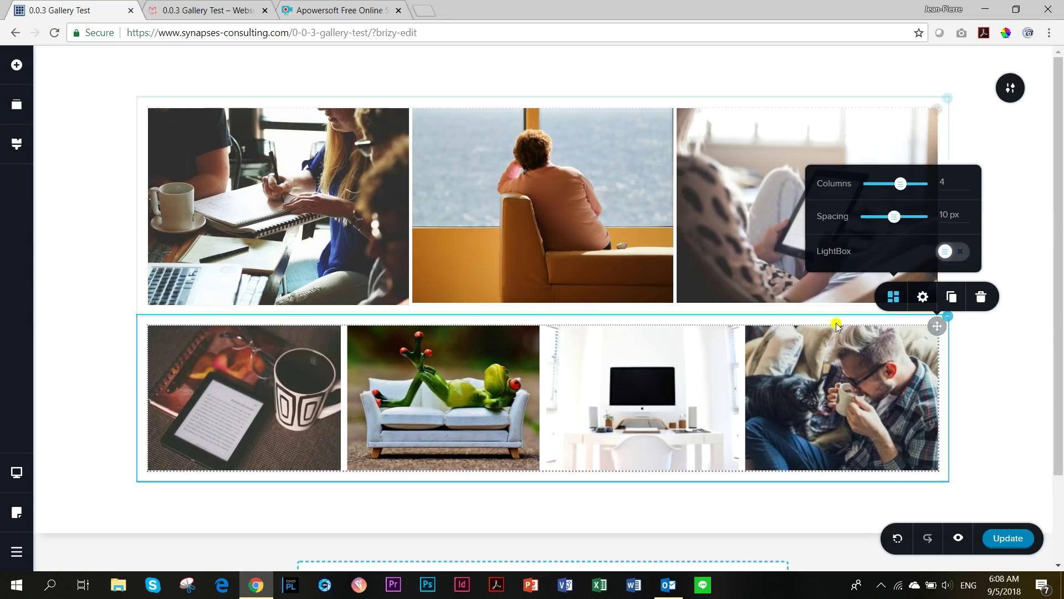
click(831, 370)
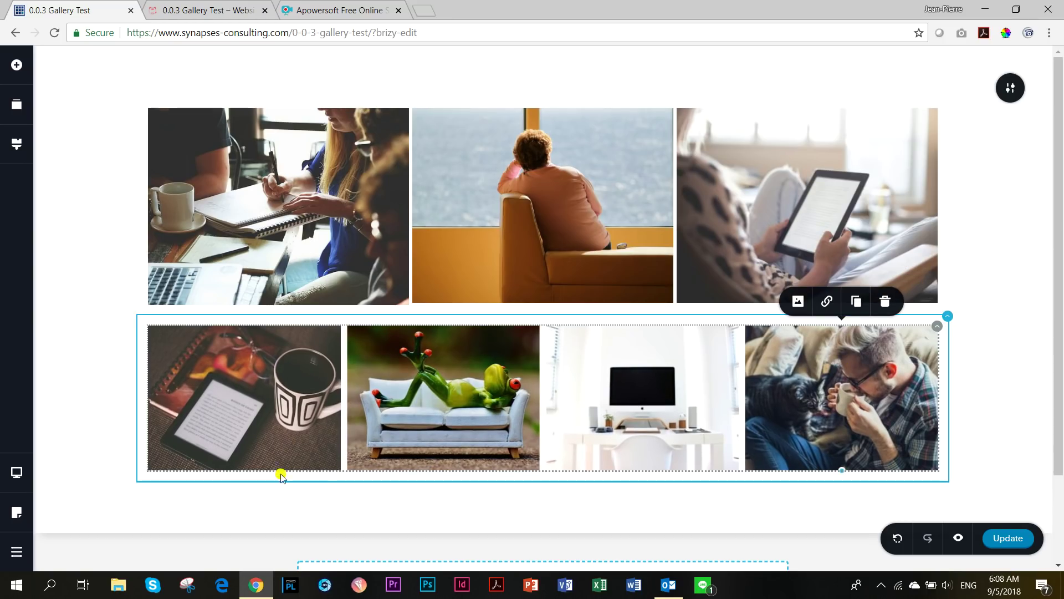
Duplicate the whole second gallery, view the copy below it and undo the duplication
click(938, 332)
click(951, 299)
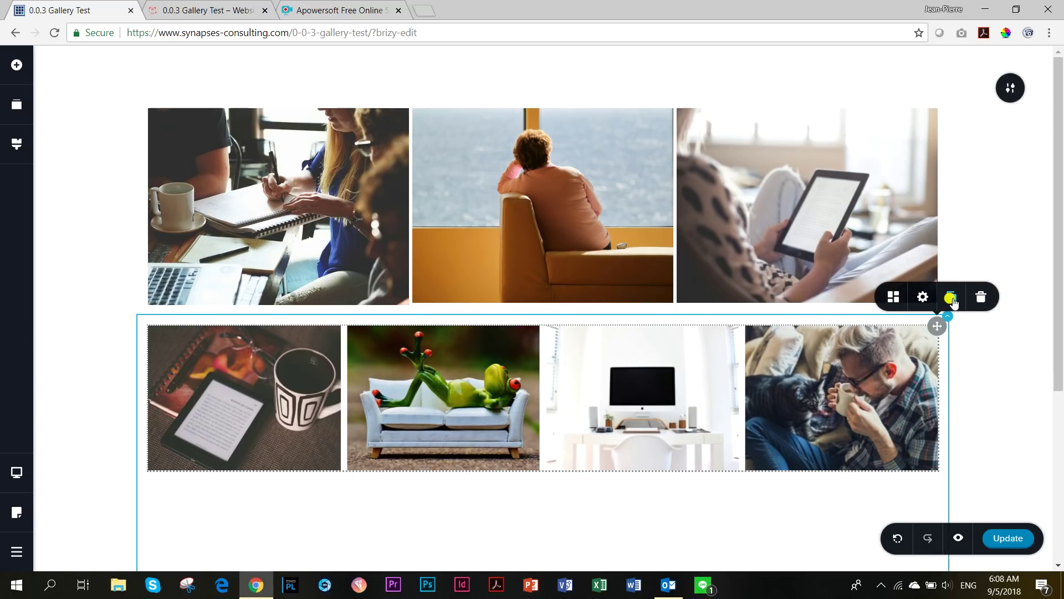
scroll(845, 391, down, 5)
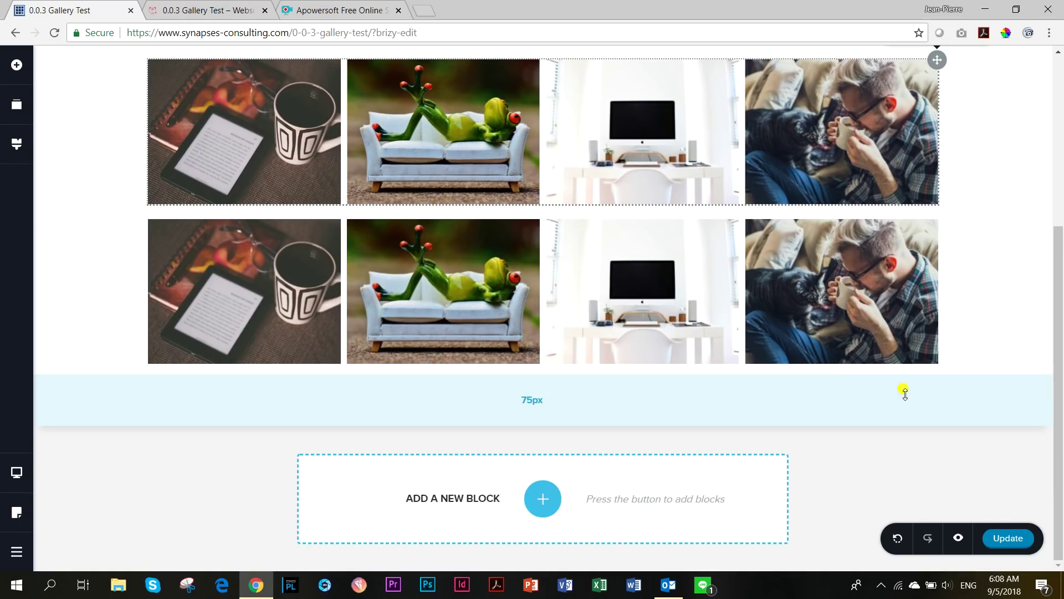
click(897, 541)
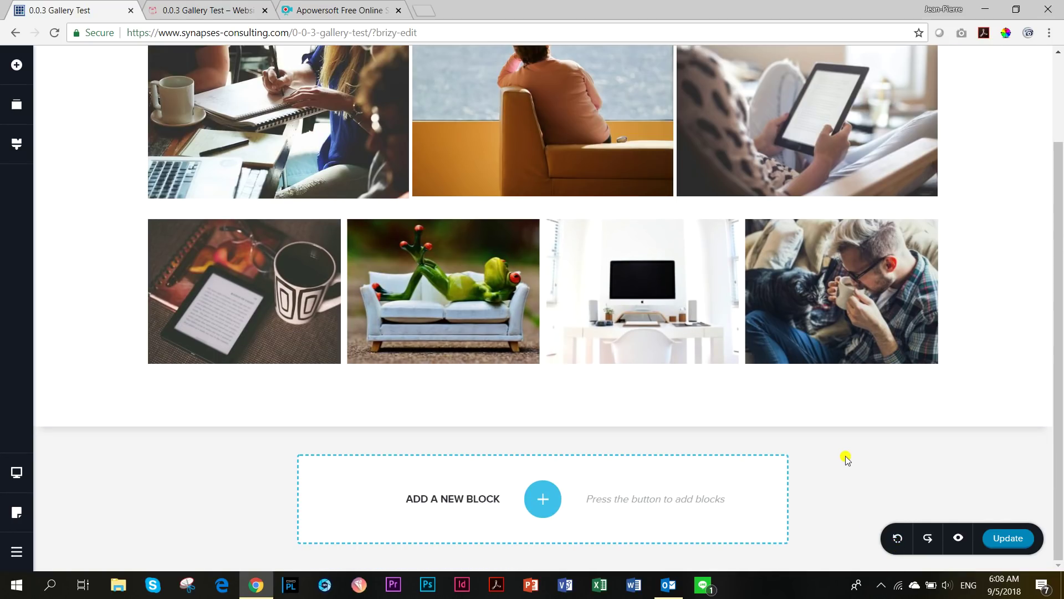
Duplicate the last image of the second gallery four times to fill a second row
scroll(846, 404, up, 2)
click(846, 403)
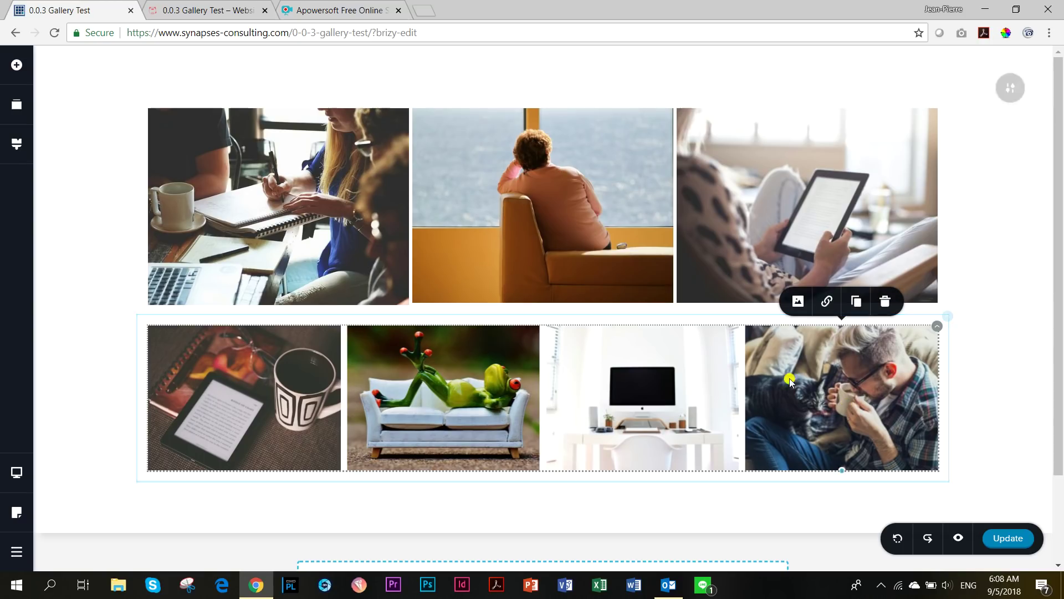
click(797, 302)
click(855, 301)
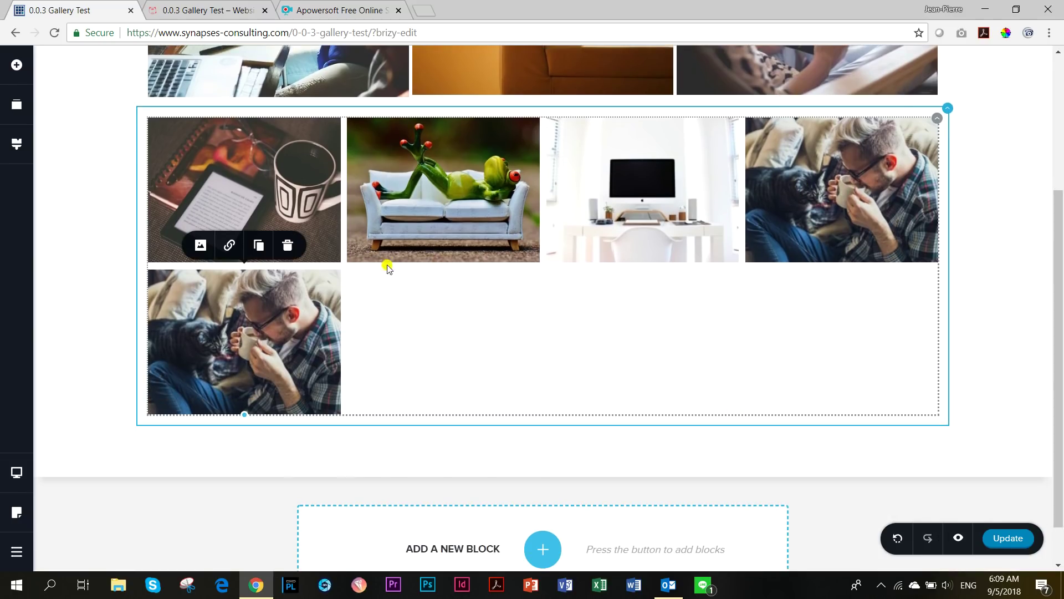
click(256, 254)
scroll(434, 438, down, 3)
click(457, 252)
click(457, 244)
click(656, 453)
scroll(451, 391, down, 5)
Replace the second image in the second gallery's lower row with conference-room-768441_640.jpg from the media library
click(424, 206)
click(408, 189)
click(456, 66)
click(420, 95)
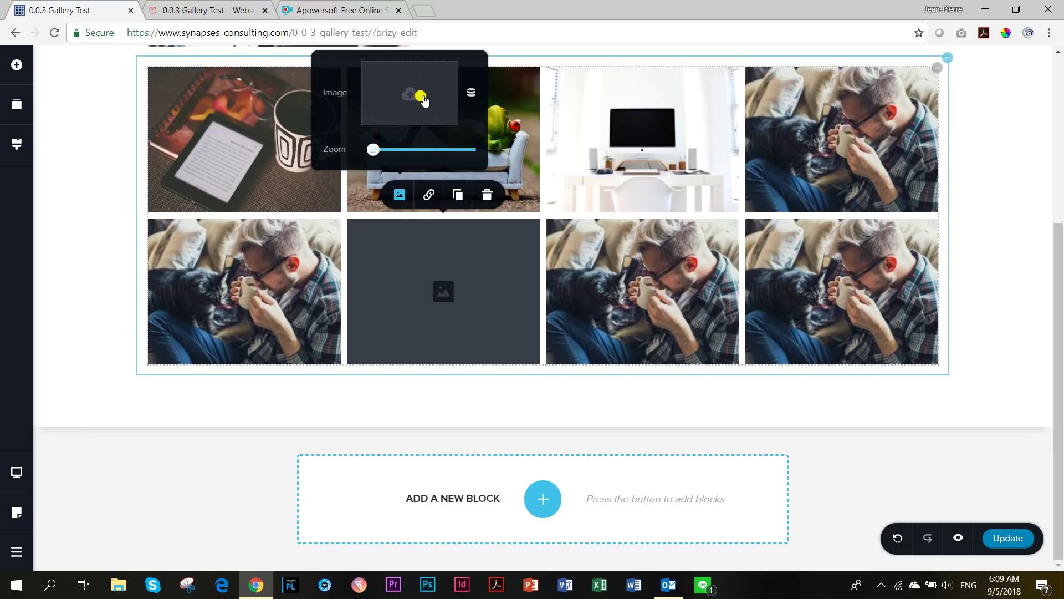
click(465, 224)
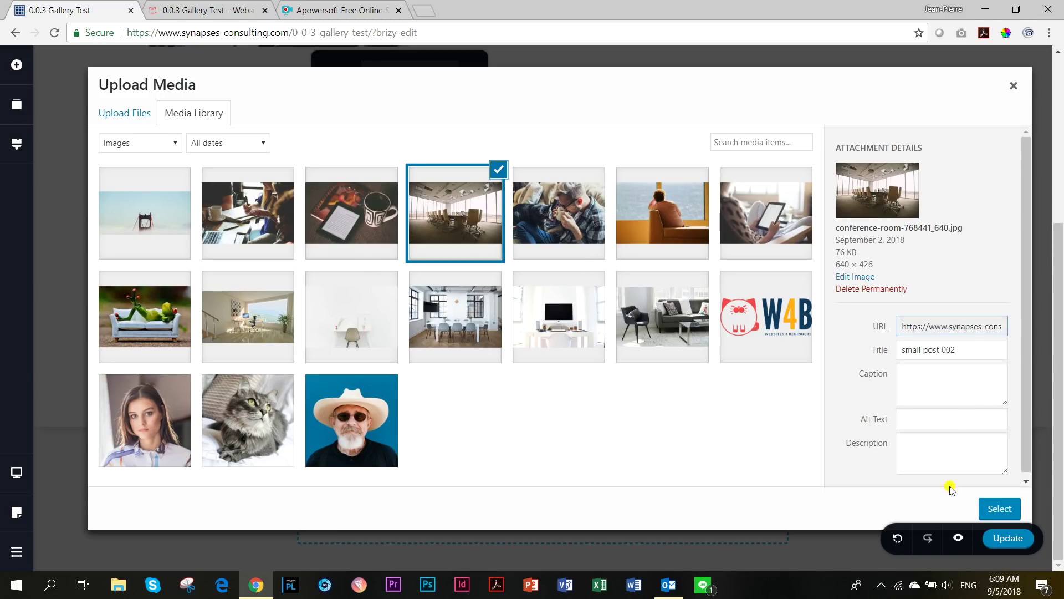
click(990, 511)
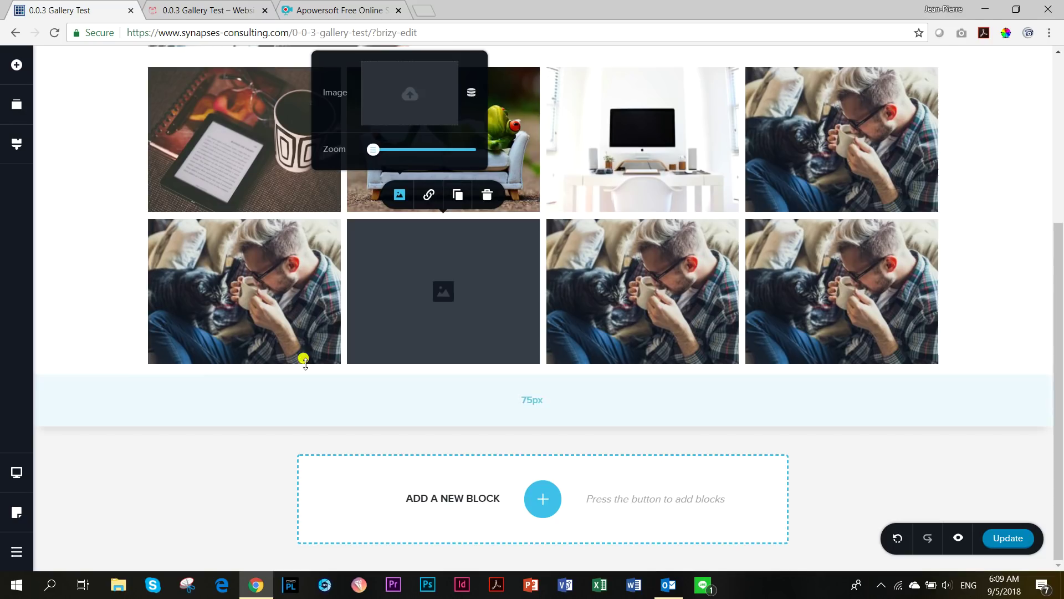
Replace the first image in the second gallery's lower row with the long-haired woman's portrait from the media library
click(270, 307)
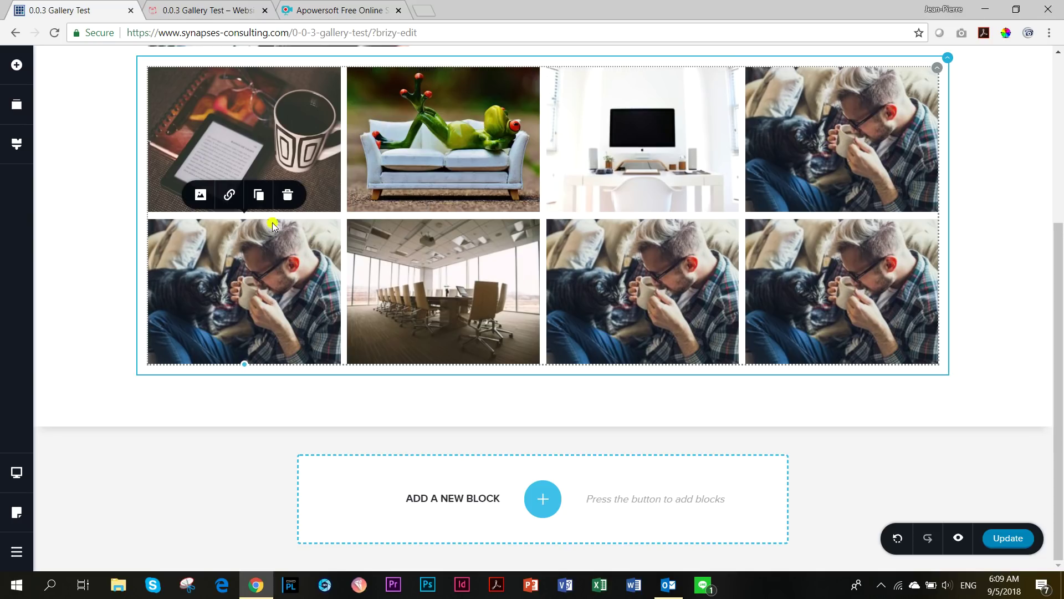
click(201, 195)
click(252, 65)
click(265, 124)
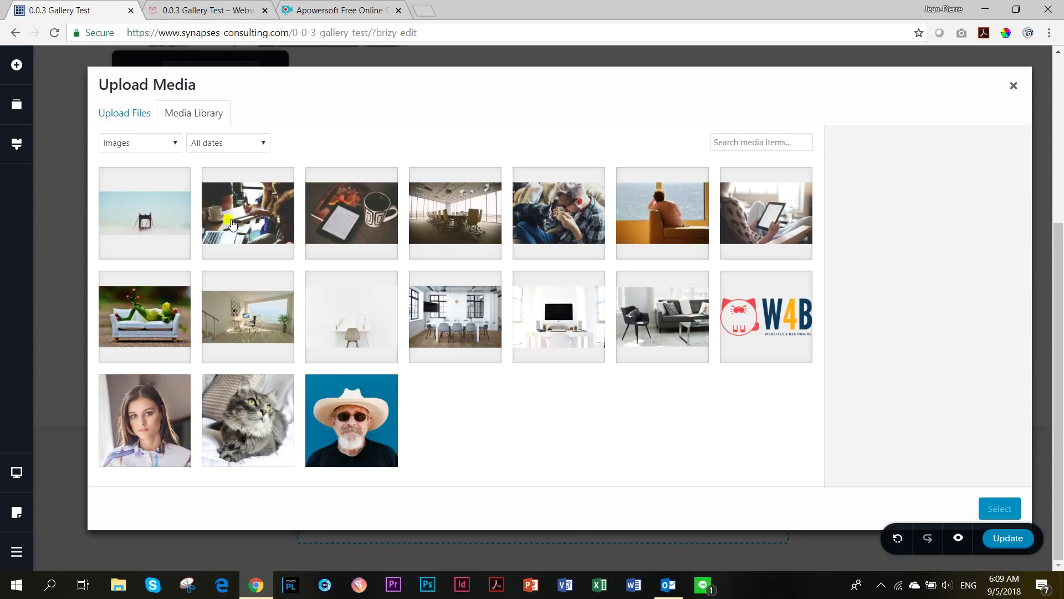
click(169, 438)
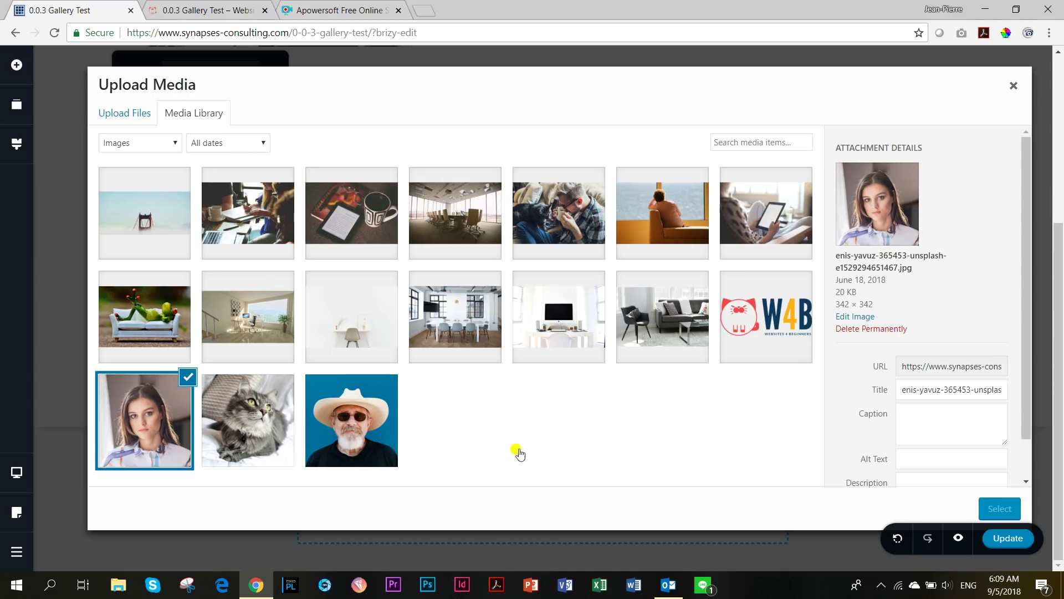
click(997, 510)
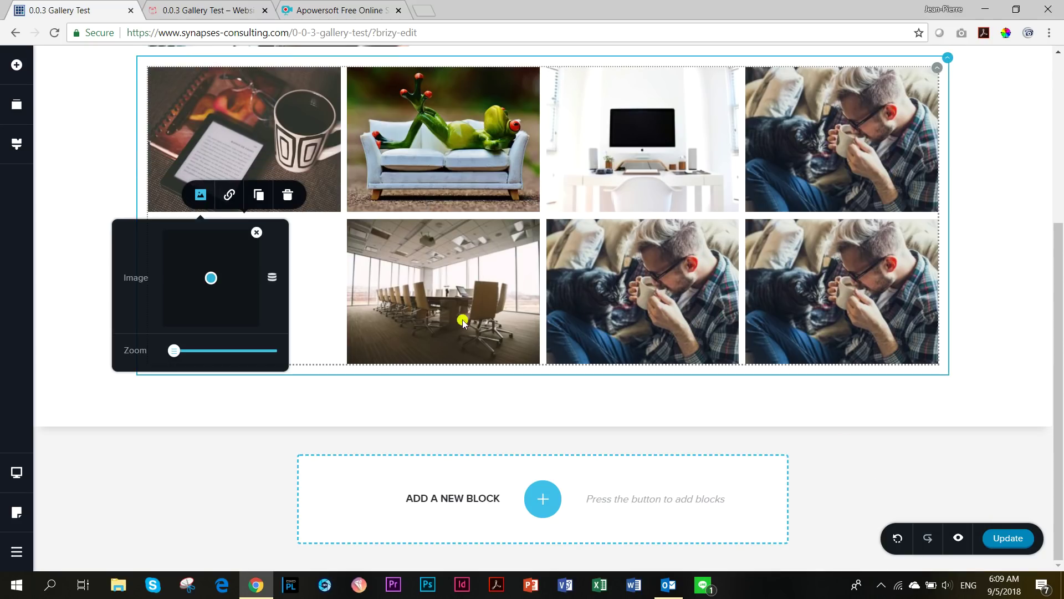
Replace the third image in the second gallery's lower row with the grey sofa and black armchair picture from the media library
click(616, 204)
click(594, 204)
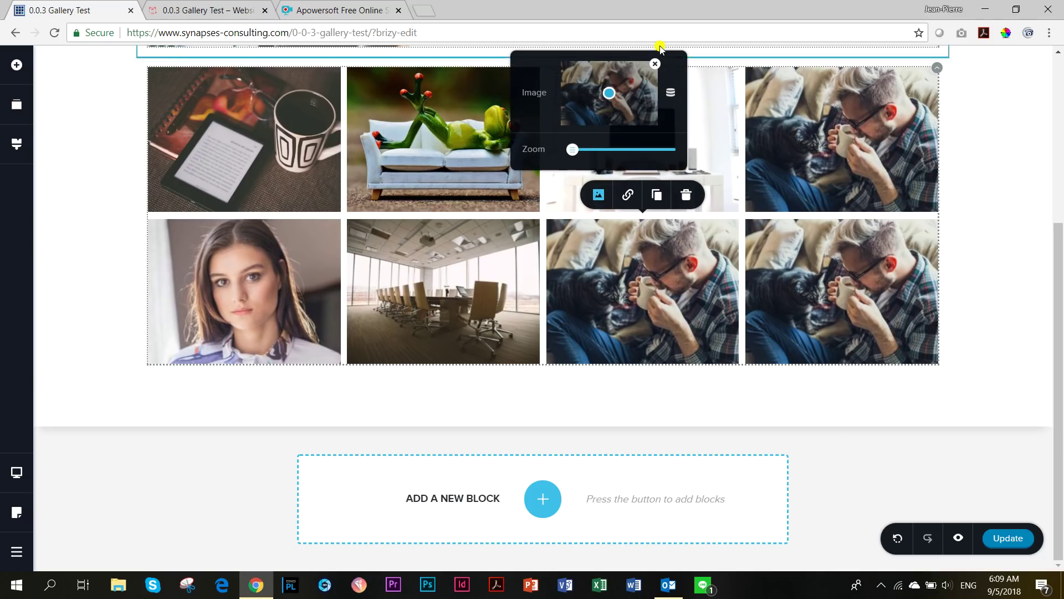
click(654, 64)
click(608, 94)
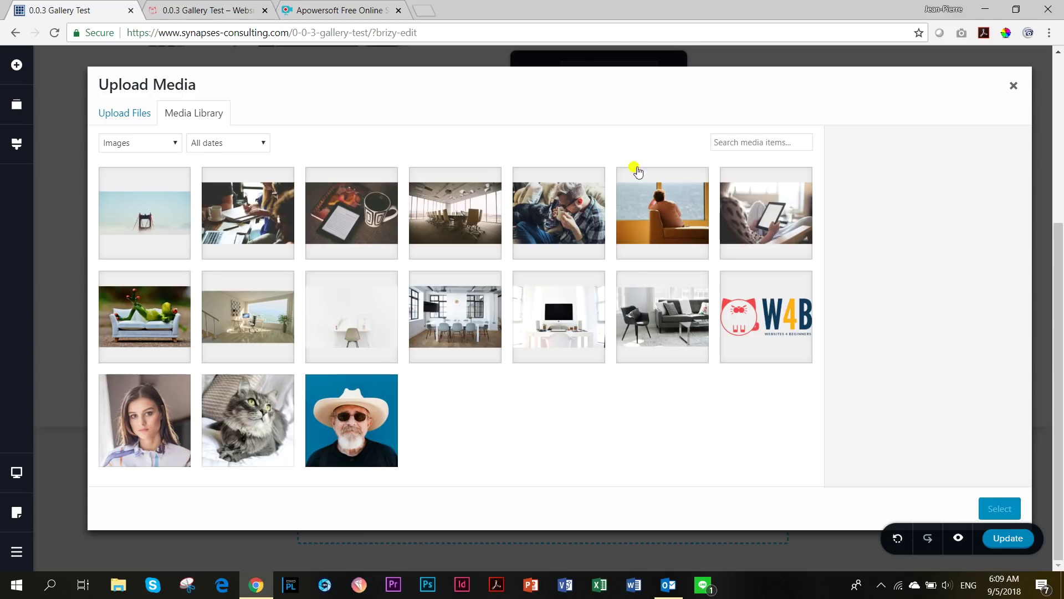
click(668, 321)
click(999, 508)
Replace the last image in the second gallery's lower row with the white desk and chair picture from the media library
click(894, 307)
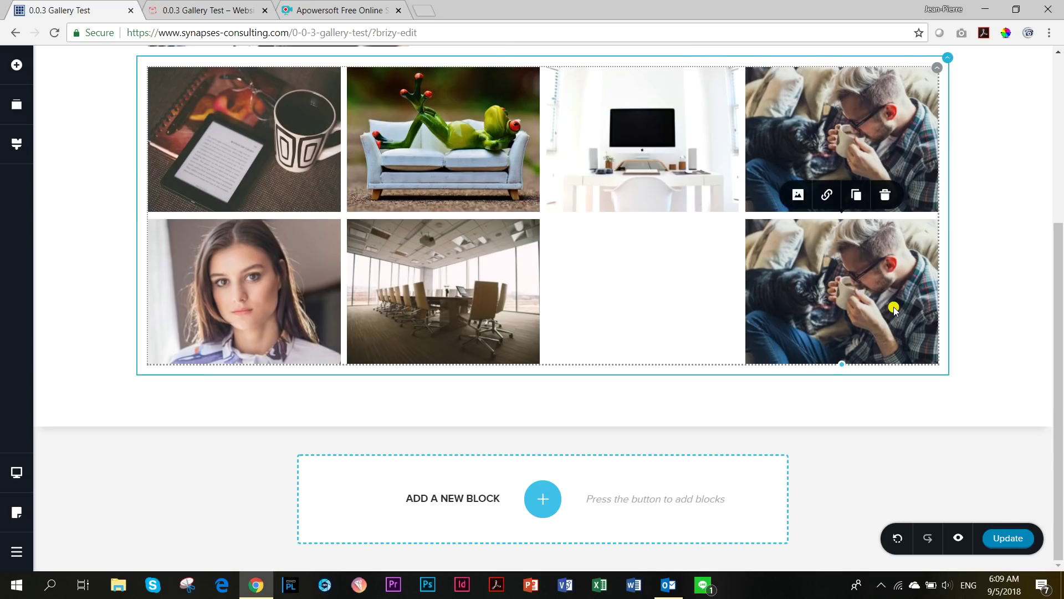
click(796, 196)
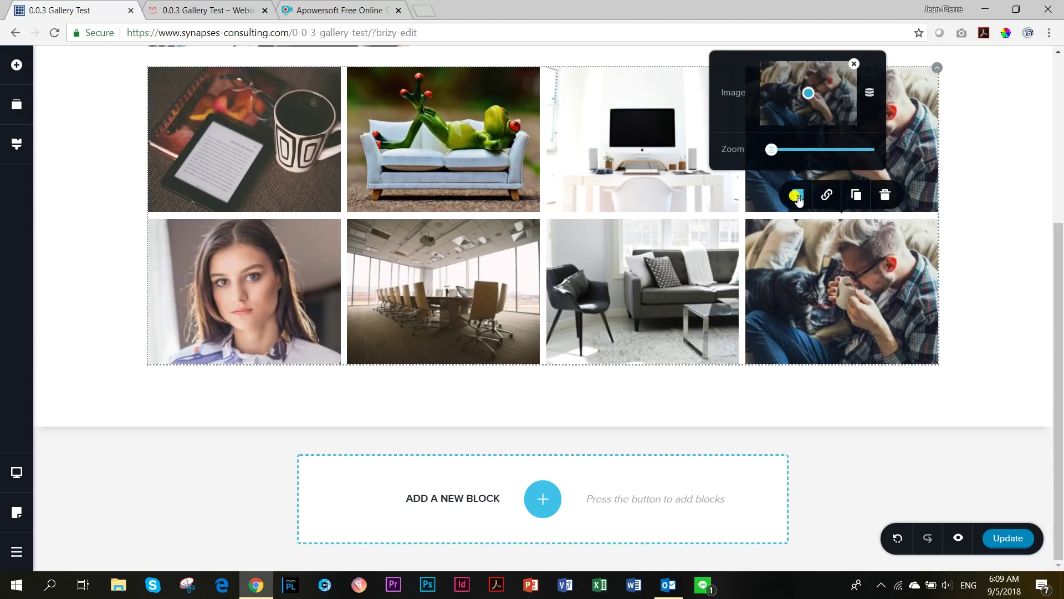
click(853, 60)
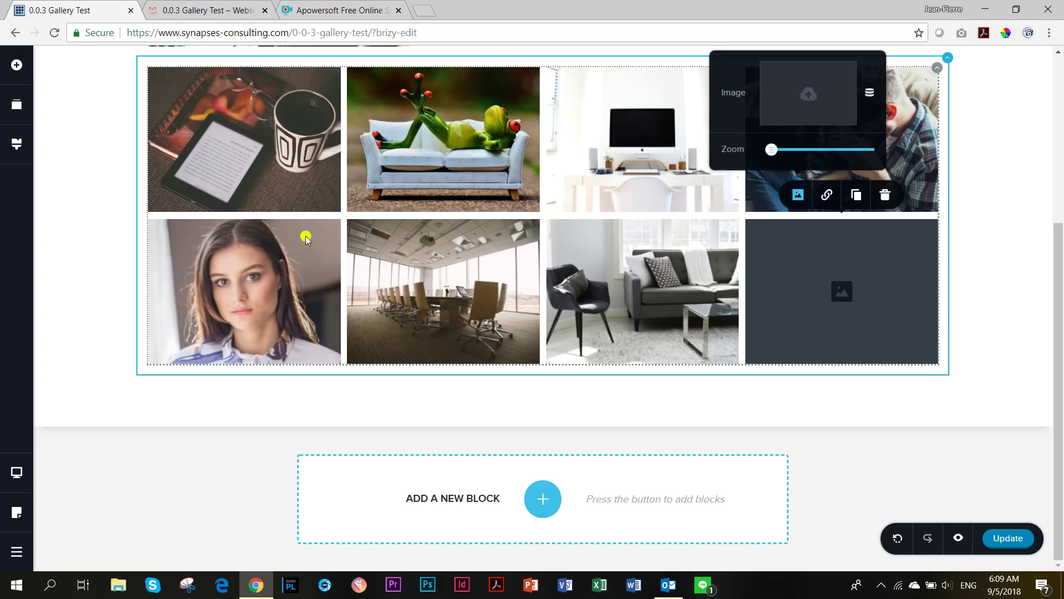
click(806, 99)
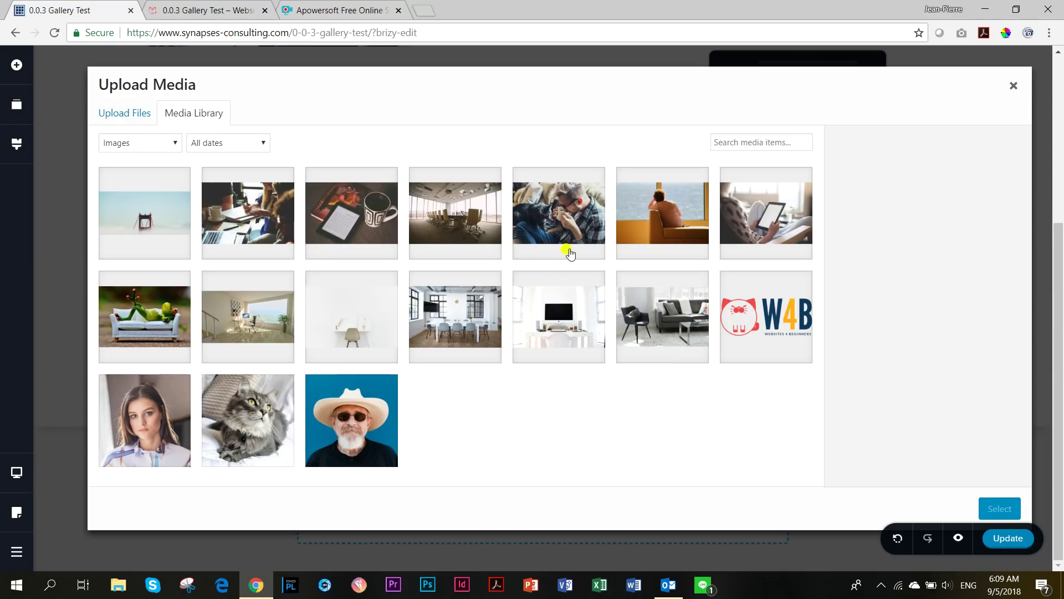
click(314, 331)
click(998, 507)
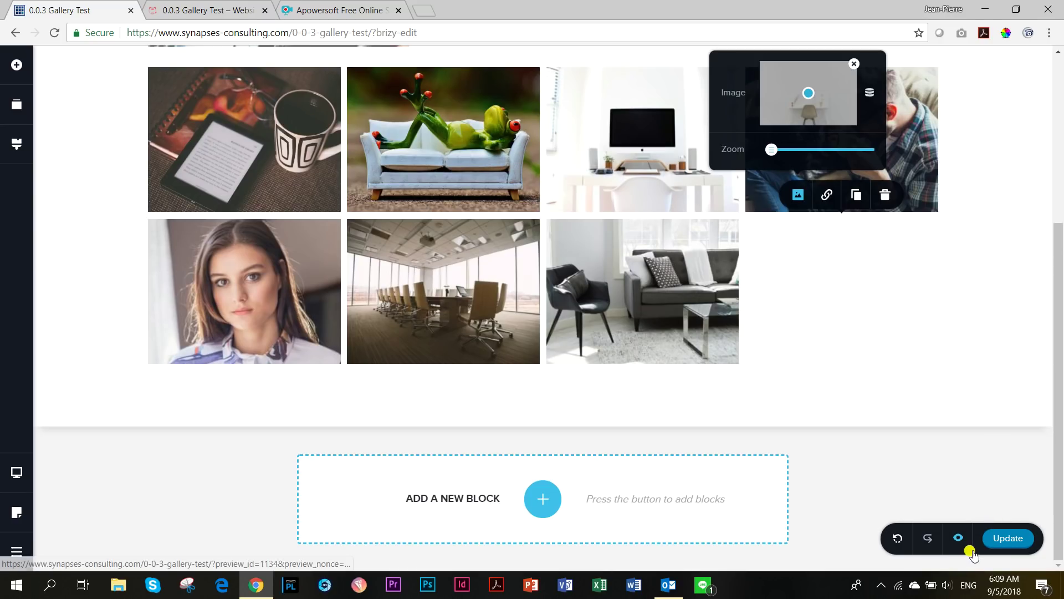
click(1001, 311)
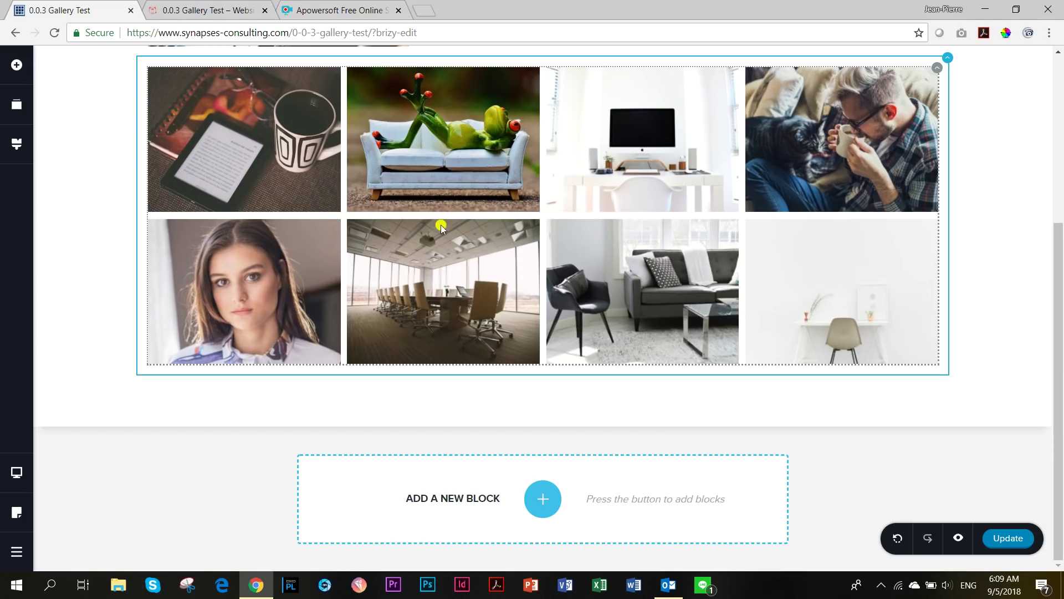
Increase the height of the e-reader image, then extend the woman's portrait down to the gallery's lower edge
click(247, 209)
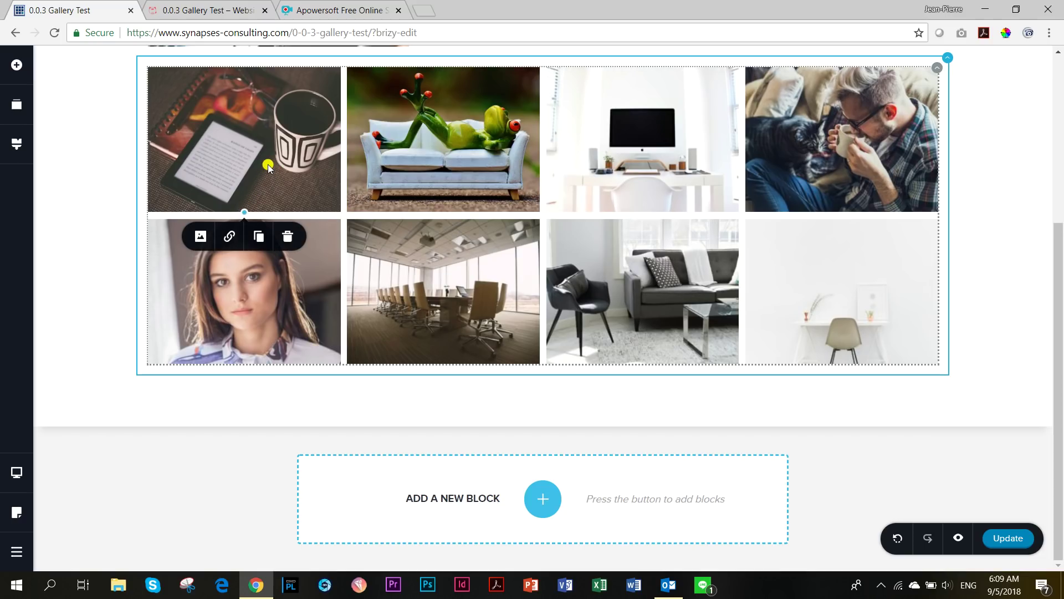
drag(244, 209, 245, 285)
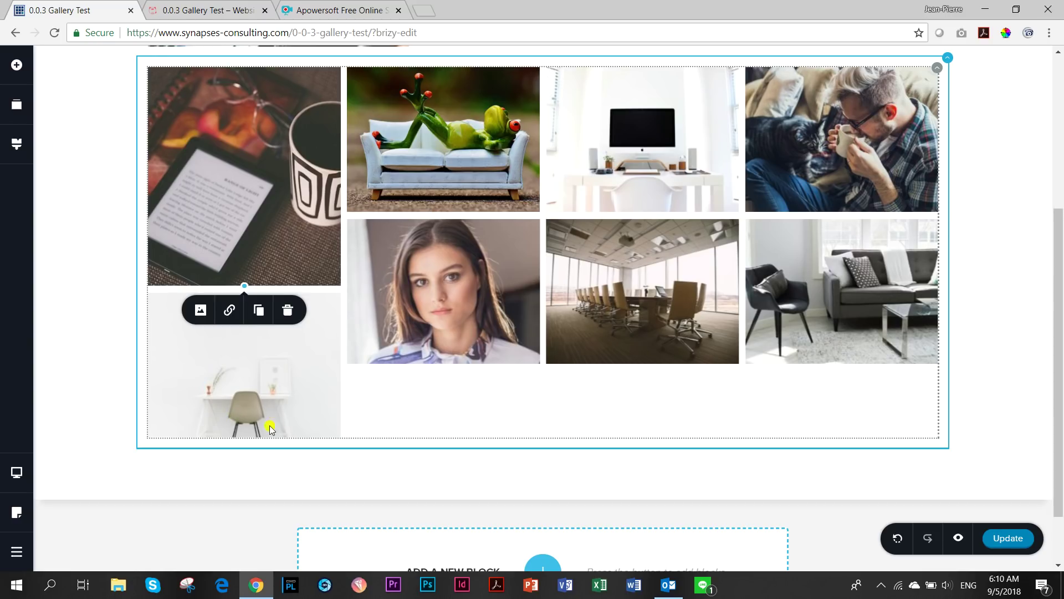
click(458, 295)
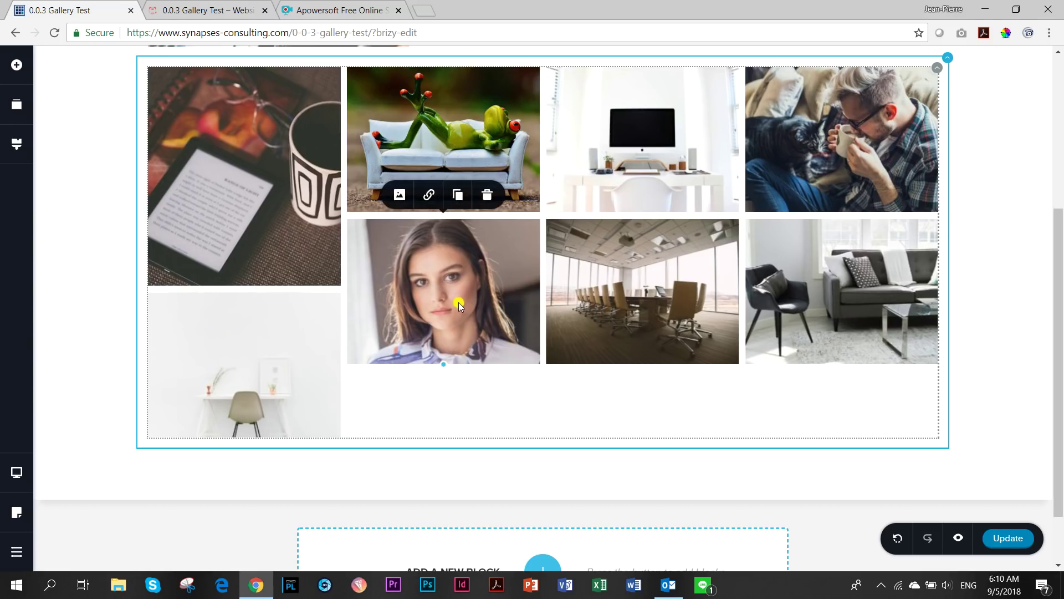
drag(443, 364, 431, 441)
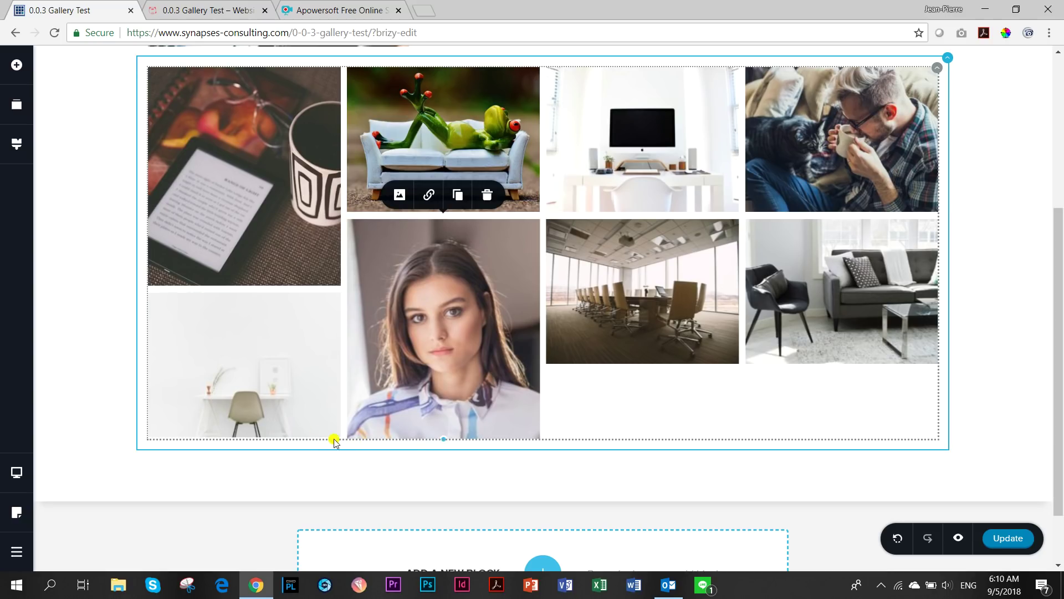
Stretch the conference room, computer desk, sofa and man-with-cat images vertically so both right-hand columns fill the gallery's height
click(627, 314)
drag(642, 363, 641, 399)
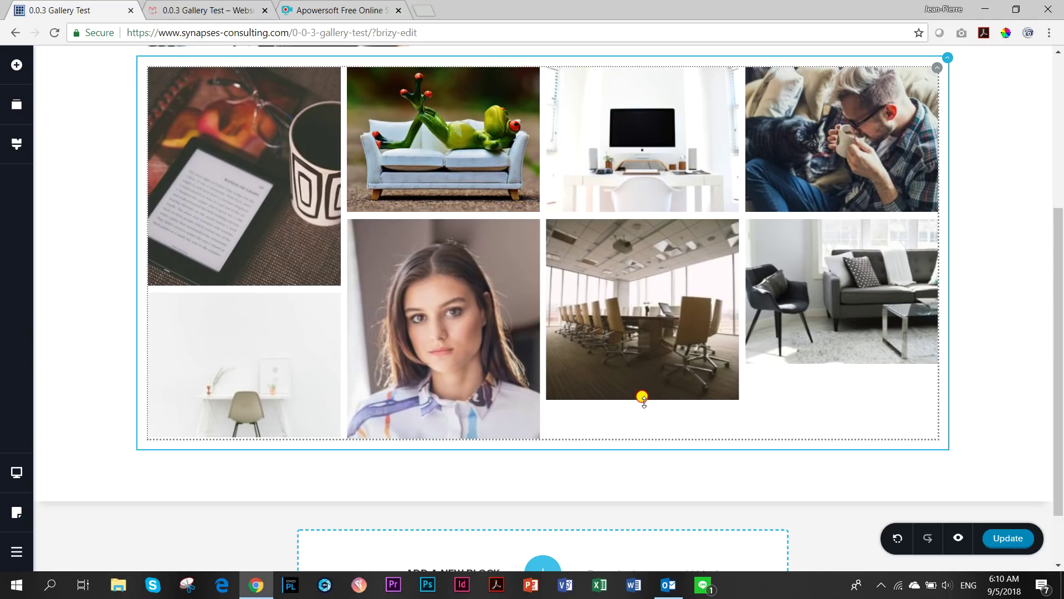
drag(640, 213, 642, 254)
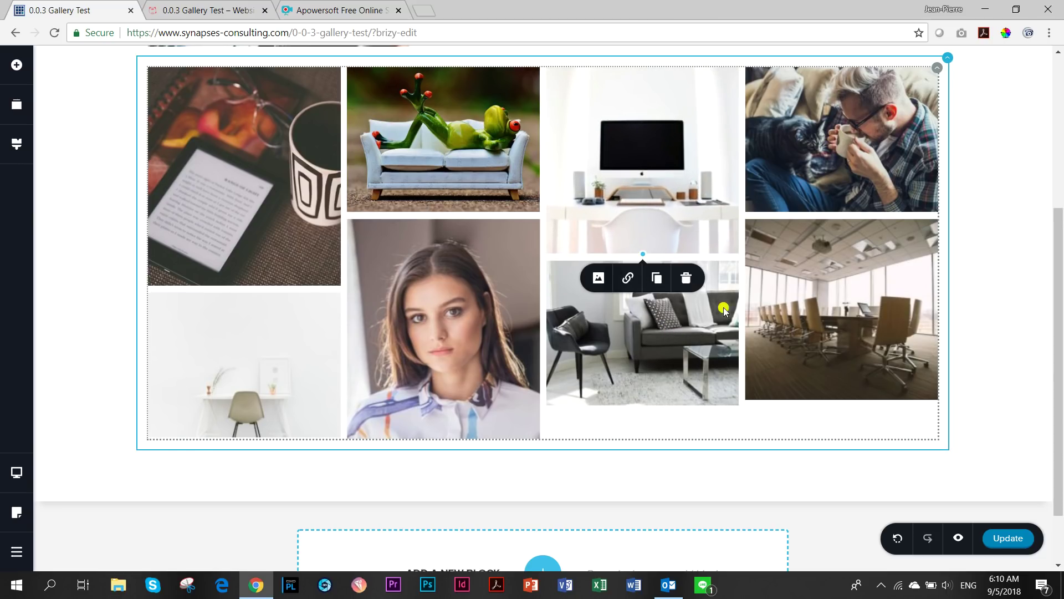
mouse_move(644, 418)
drag(643, 413, 643, 439)
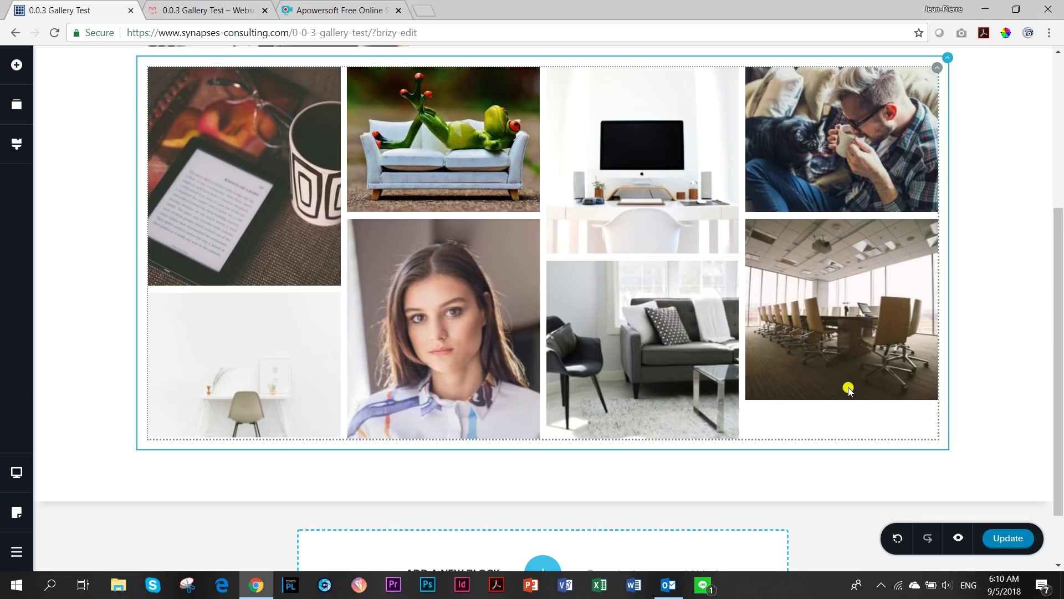
drag(836, 398, 839, 408)
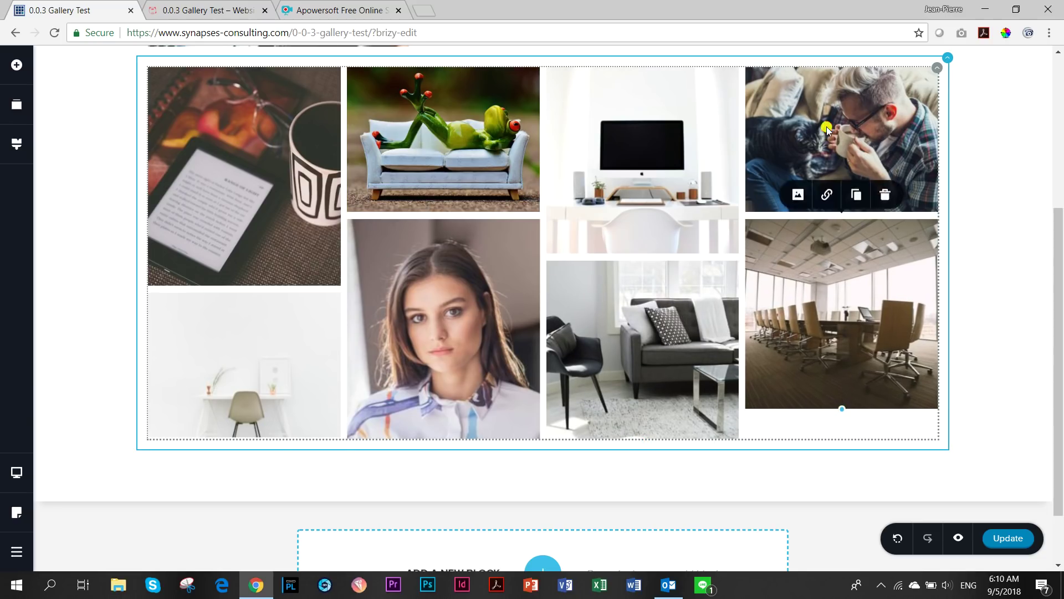
drag(841, 218, 842, 236)
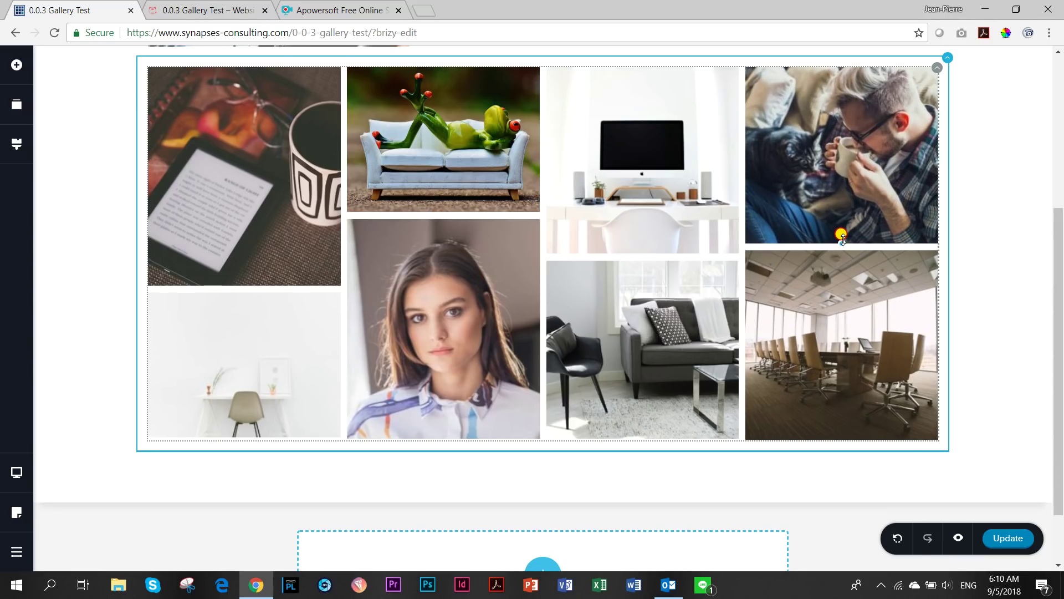
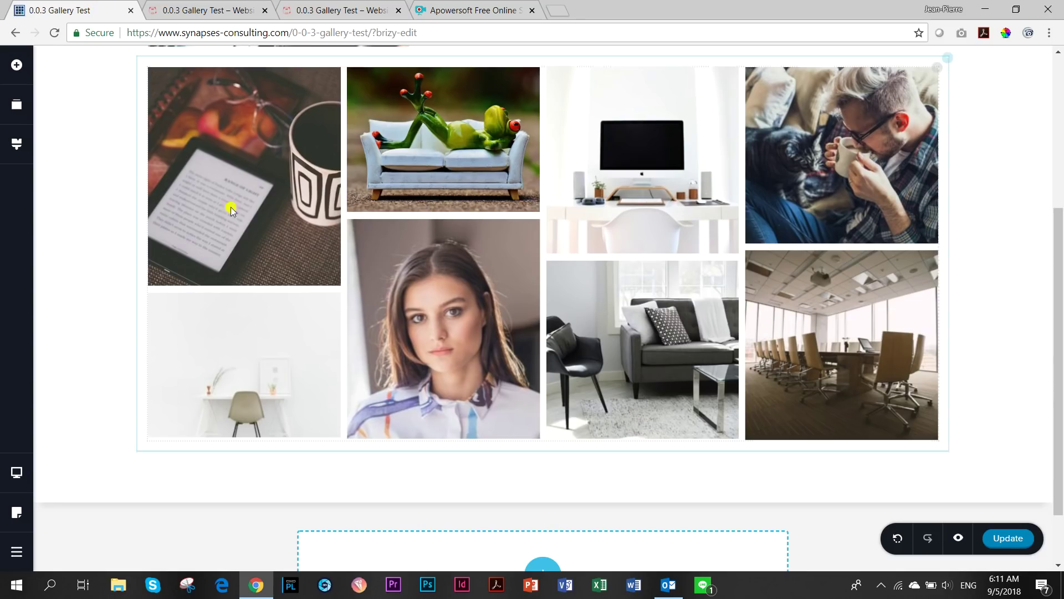
Increase the heights of the white desk, portrait and computer images to give the second gallery a staggered layout
click(277, 325)
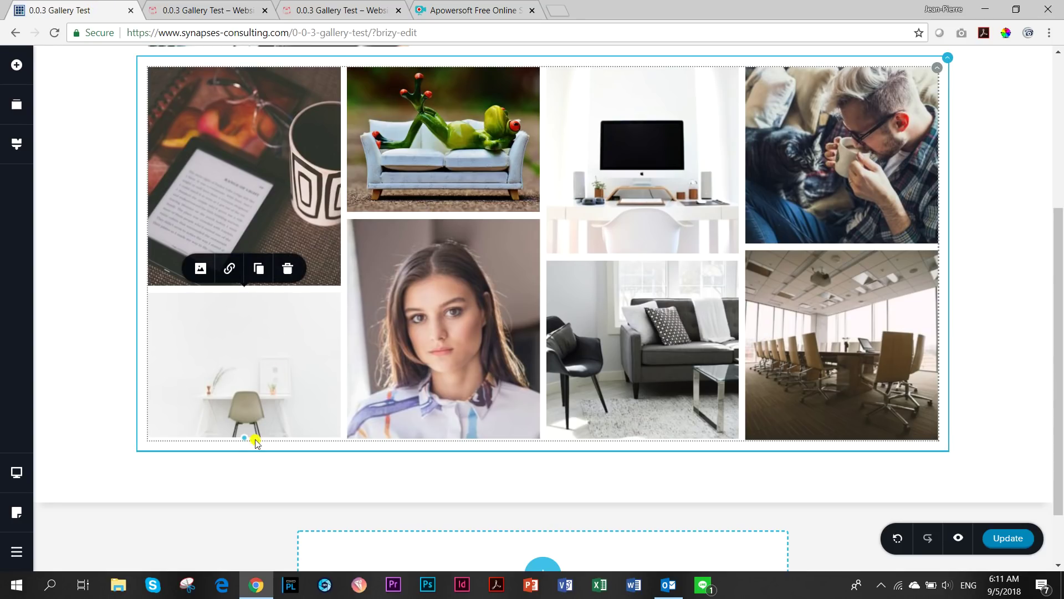
drag(244, 437, 245, 485)
click(408, 386)
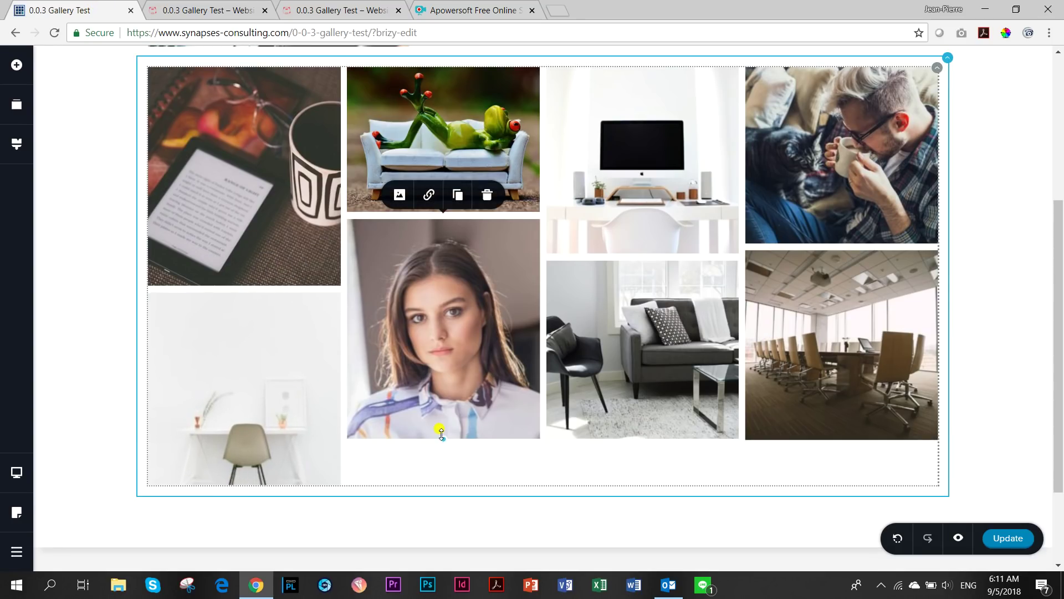
drag(442, 441, 444, 462)
click(609, 222)
drag(642, 254, 646, 293)
click(785, 312)
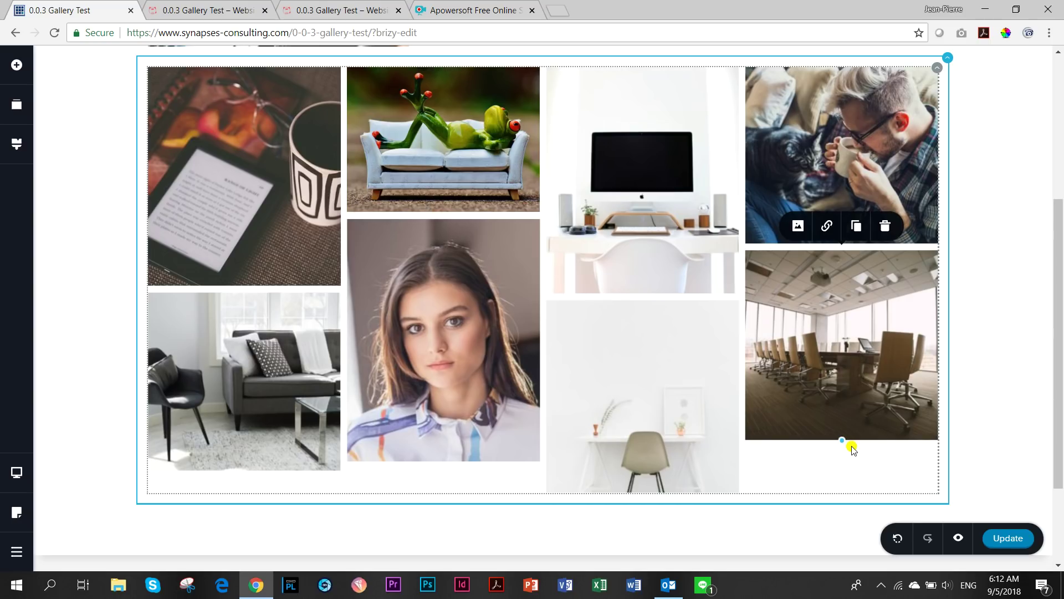
Enable opening the second gallery's images in a lightbox
scroll(756, 423, up, 4)
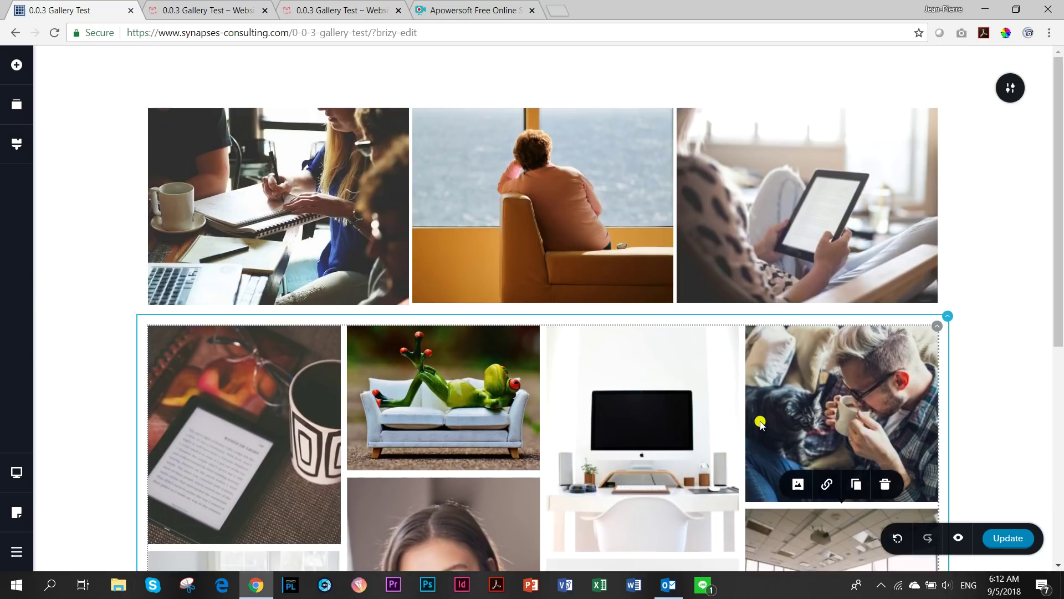
scroll(791, 391, down, 5)
scroll(820, 235, up, 1)
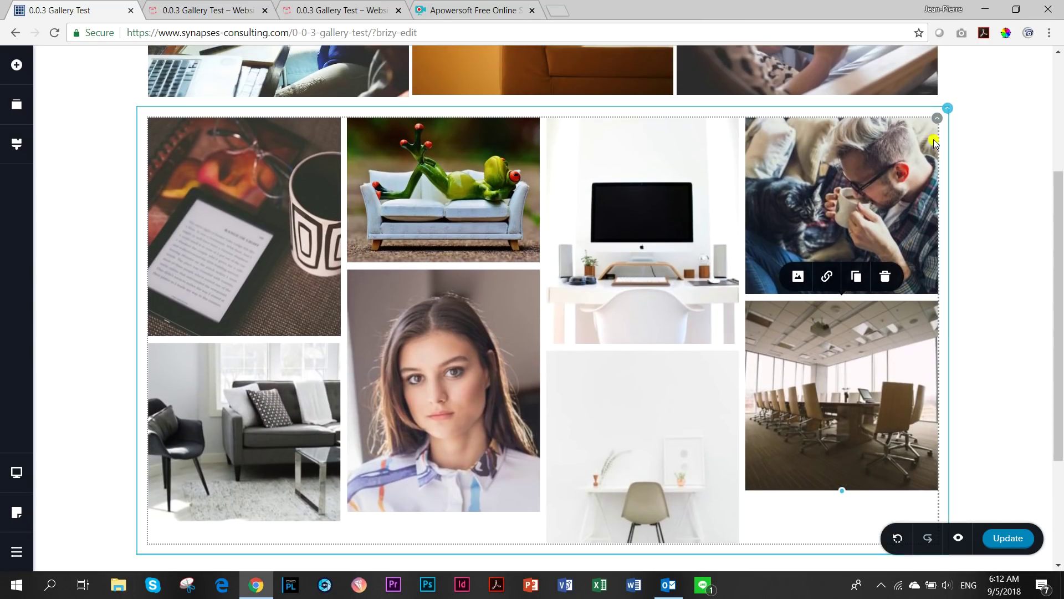
click(938, 119)
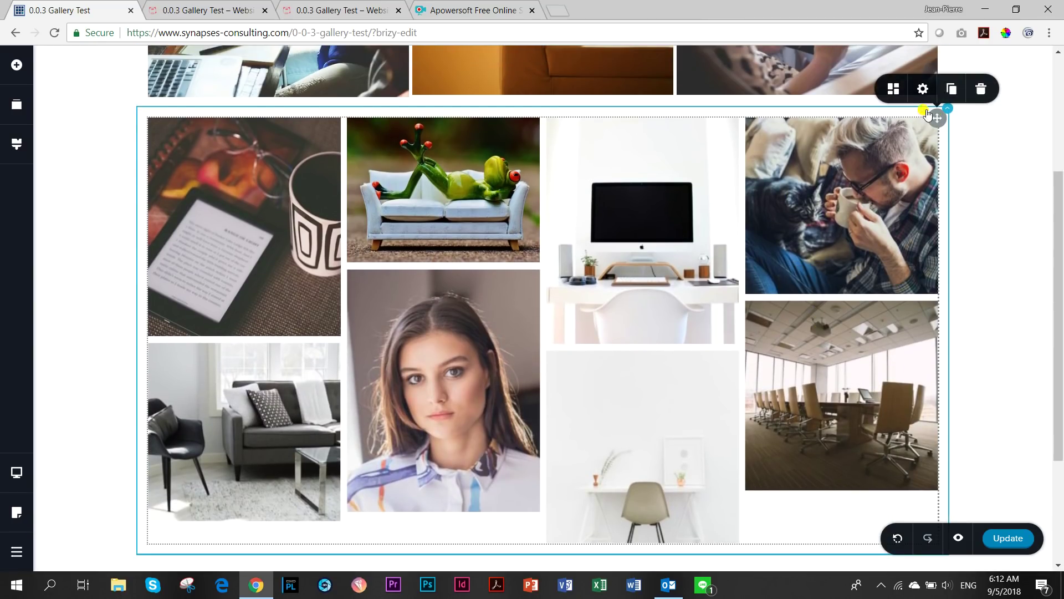
click(892, 90)
click(959, 200)
click(959, 200)
Preview the page and check how both galleries look on the front end
click(958, 538)
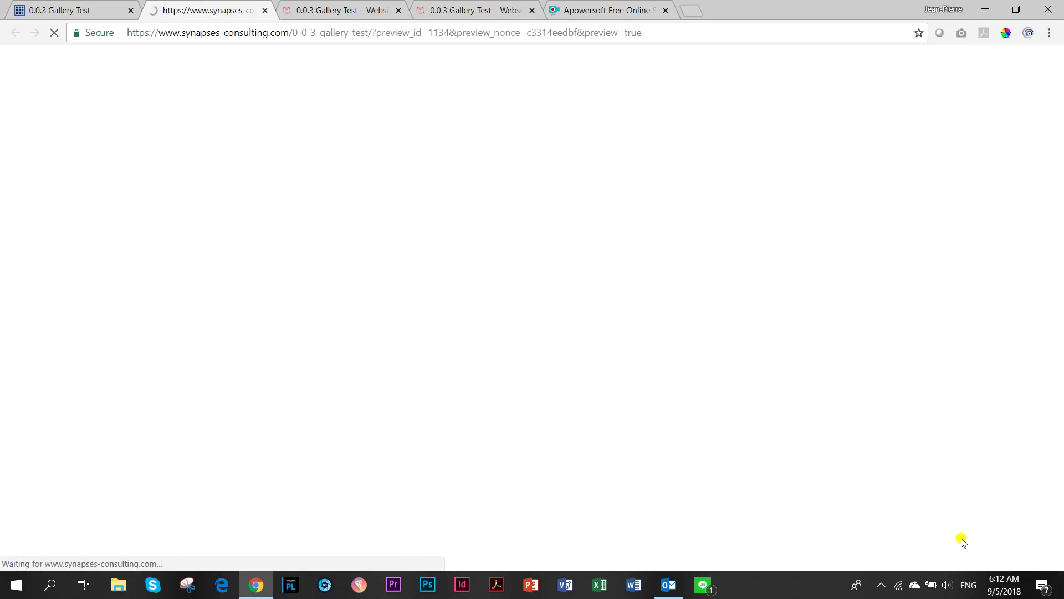
scroll(992, 543, down, 4)
scroll(992, 543, down, 1)
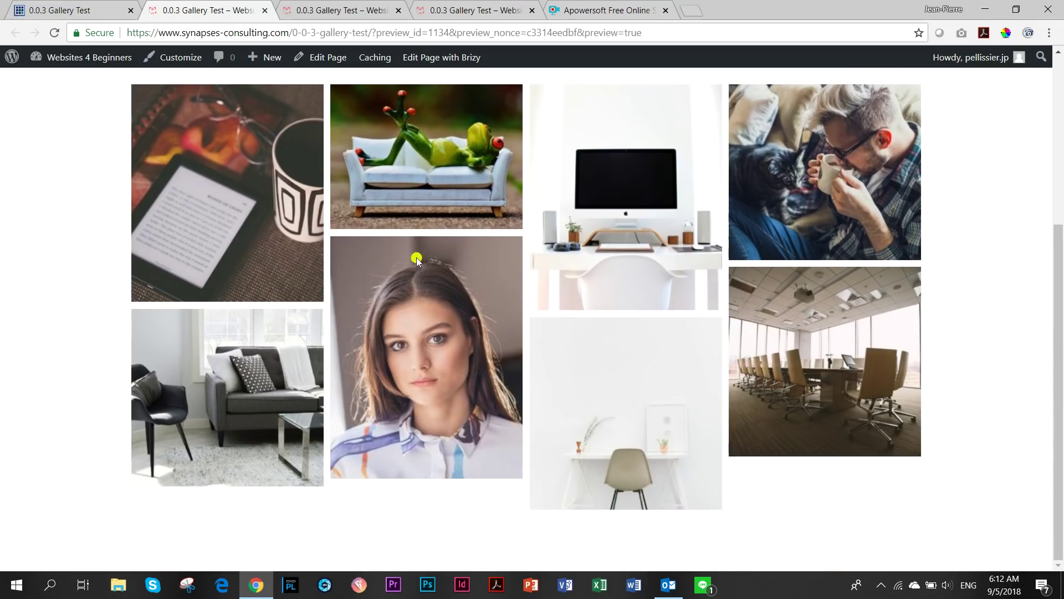
scroll(775, 498, up, 5)
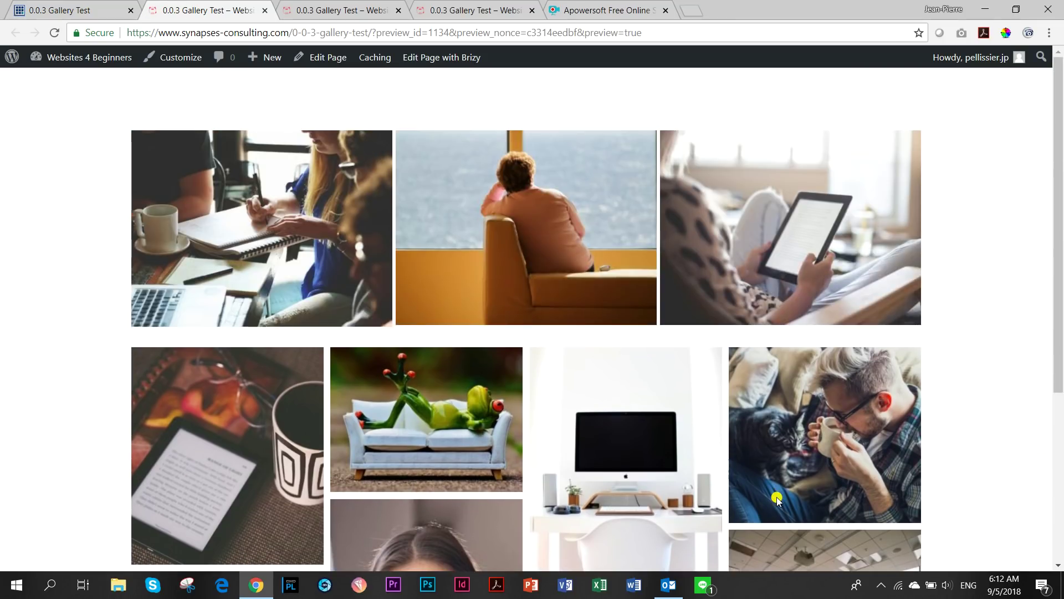
scroll(776, 499, down, 4)
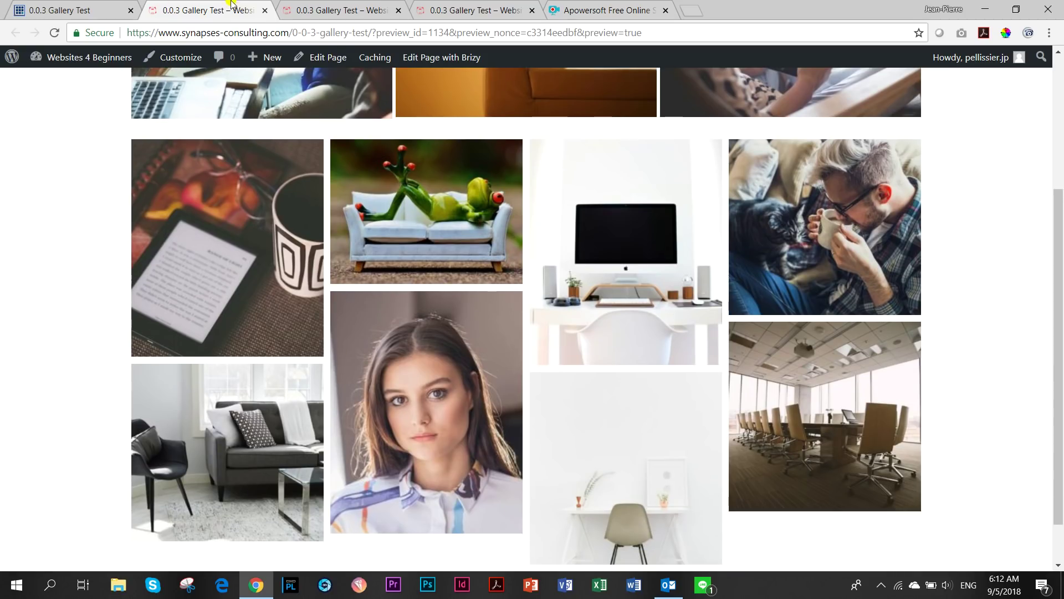
Return to the editor, update the page and open a fresh preview at the second gallery
click(67, 10)
click(997, 540)
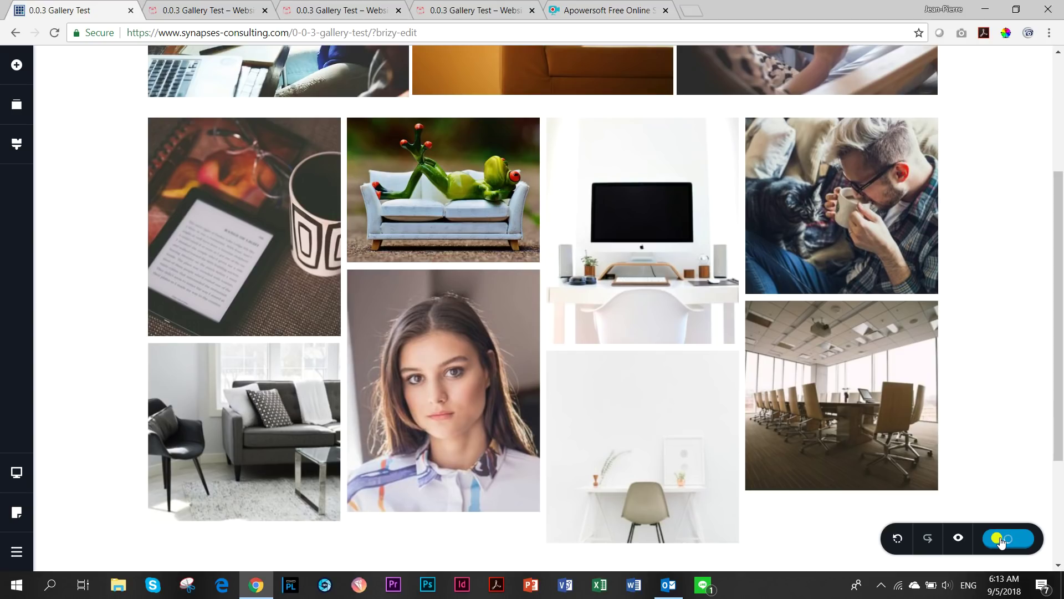
click(960, 539)
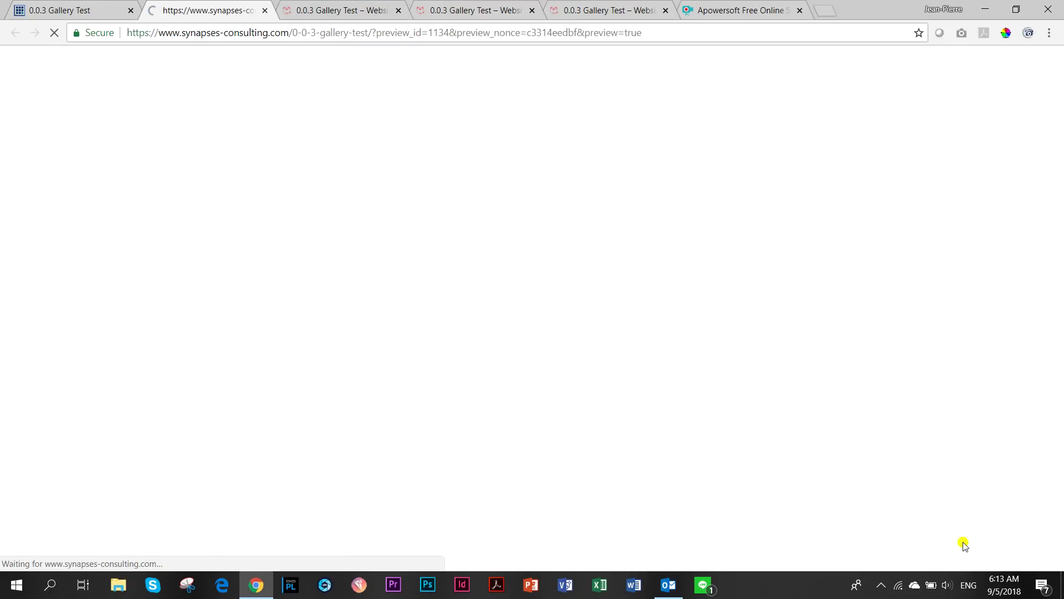
scroll(526, 433, down, 5)
scroll(530, 428, up, 1)
scroll(530, 429, down, 1)
scroll(531, 428, up, 1)
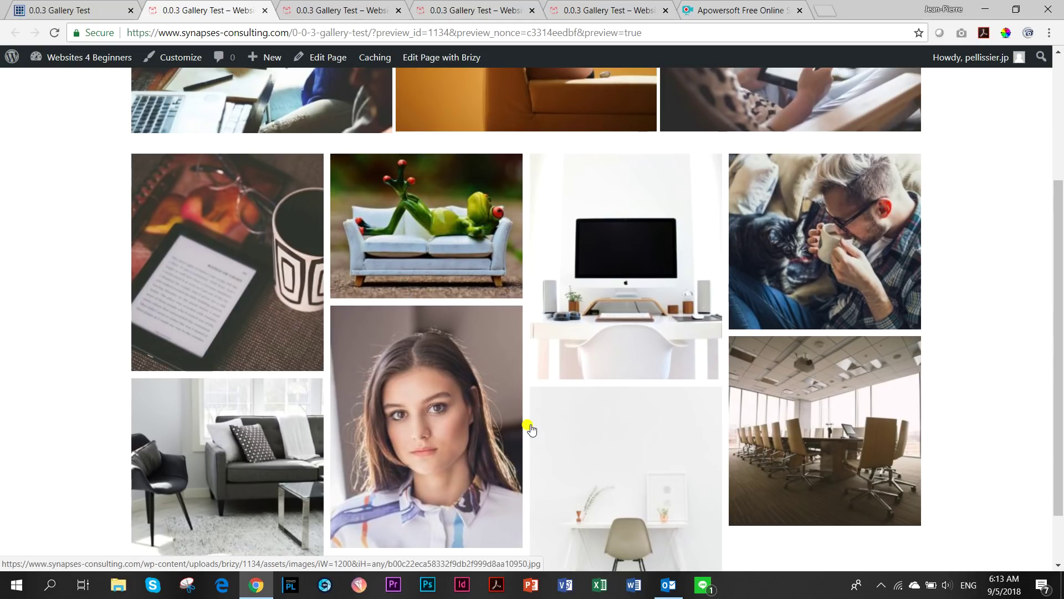
scroll(531, 428, down, 1)
scroll(530, 429, up, 1)
scroll(530, 429, down, 1)
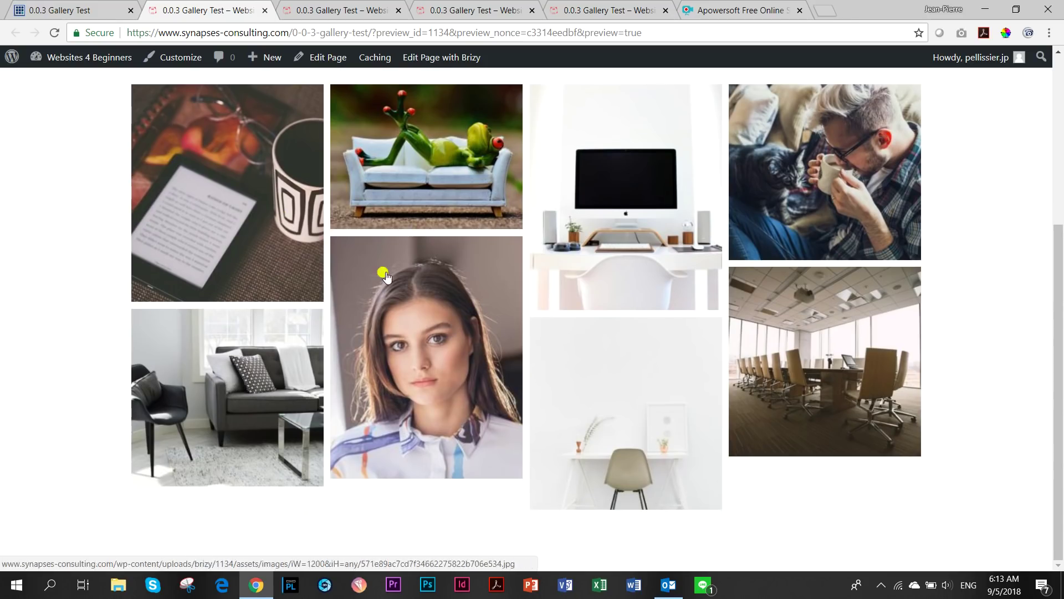
Open the woman's portrait in the lightbox, browse forward through the gallery's images and close the lightbox
click(518, 285)
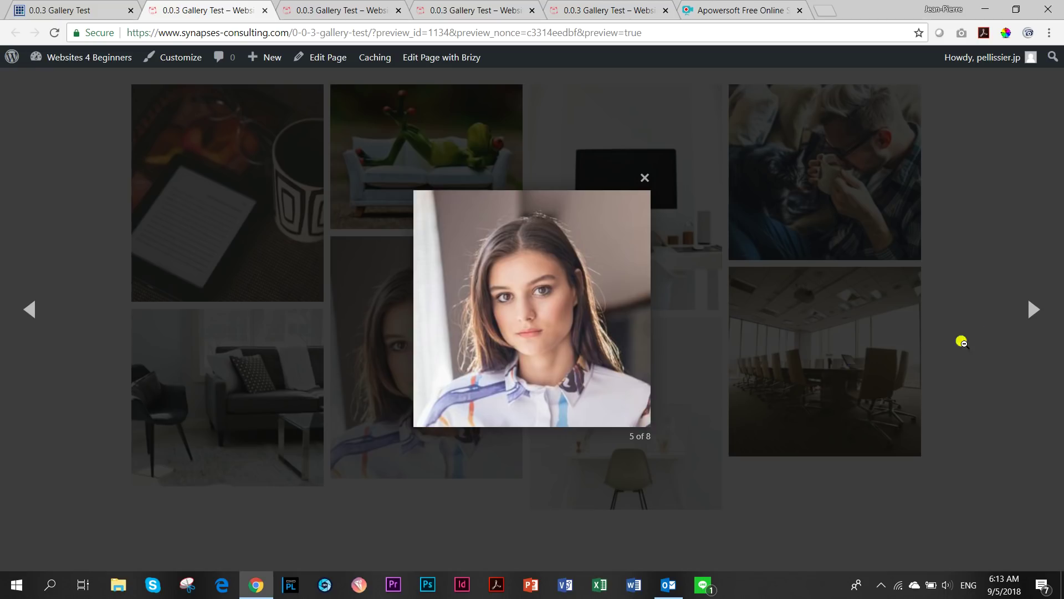
click(1033, 310)
click(1034, 313)
click(1035, 313)
click(1035, 313)
click(1034, 313)
click(1034, 313)
click(1034, 313)
click(1034, 313)
click(1034, 313)
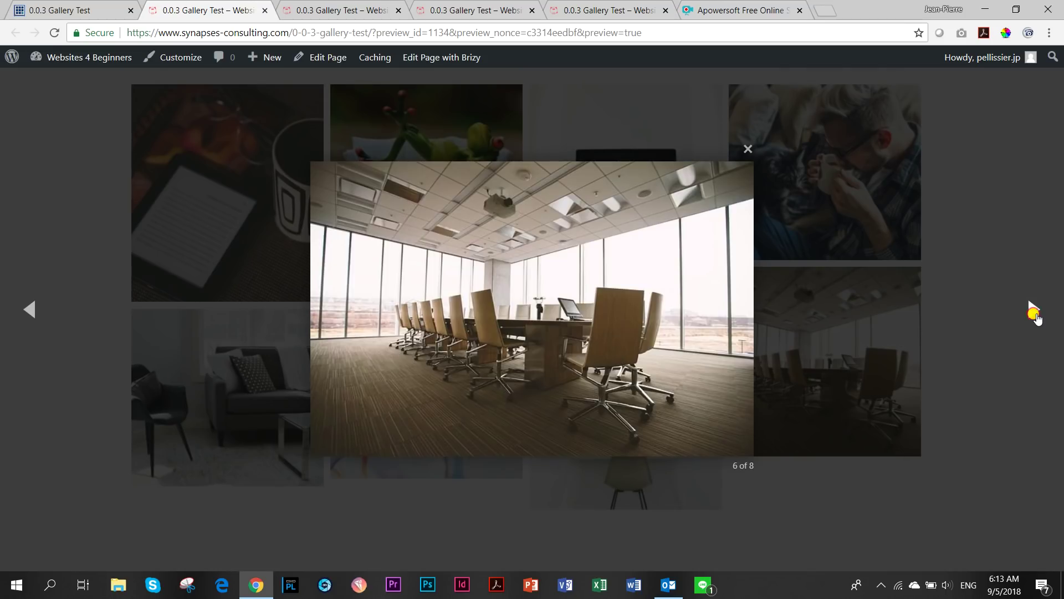
click(1035, 313)
click(1034, 313)
click(1035, 313)
click(985, 270)
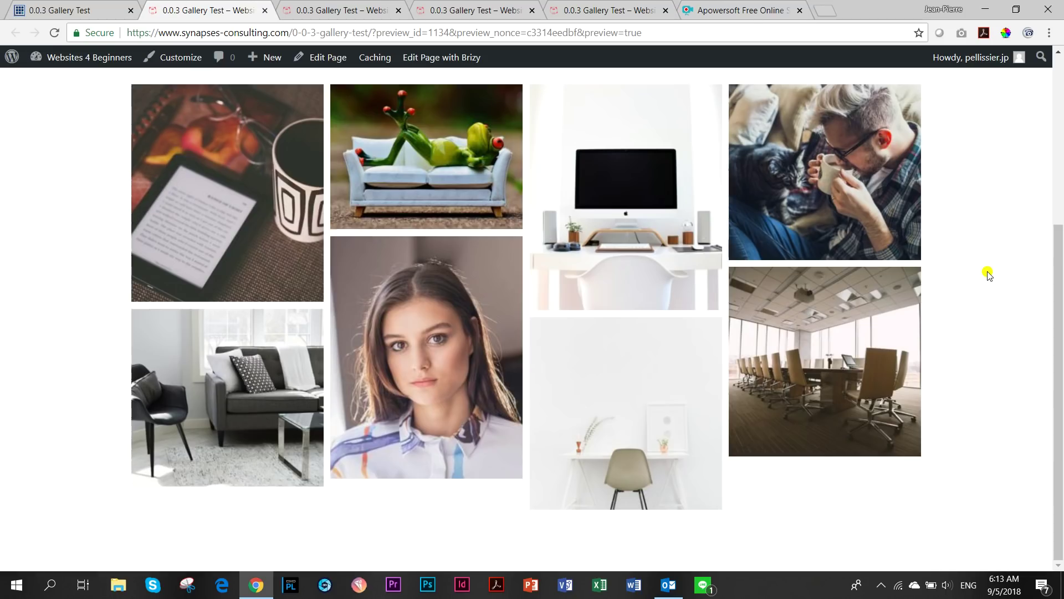